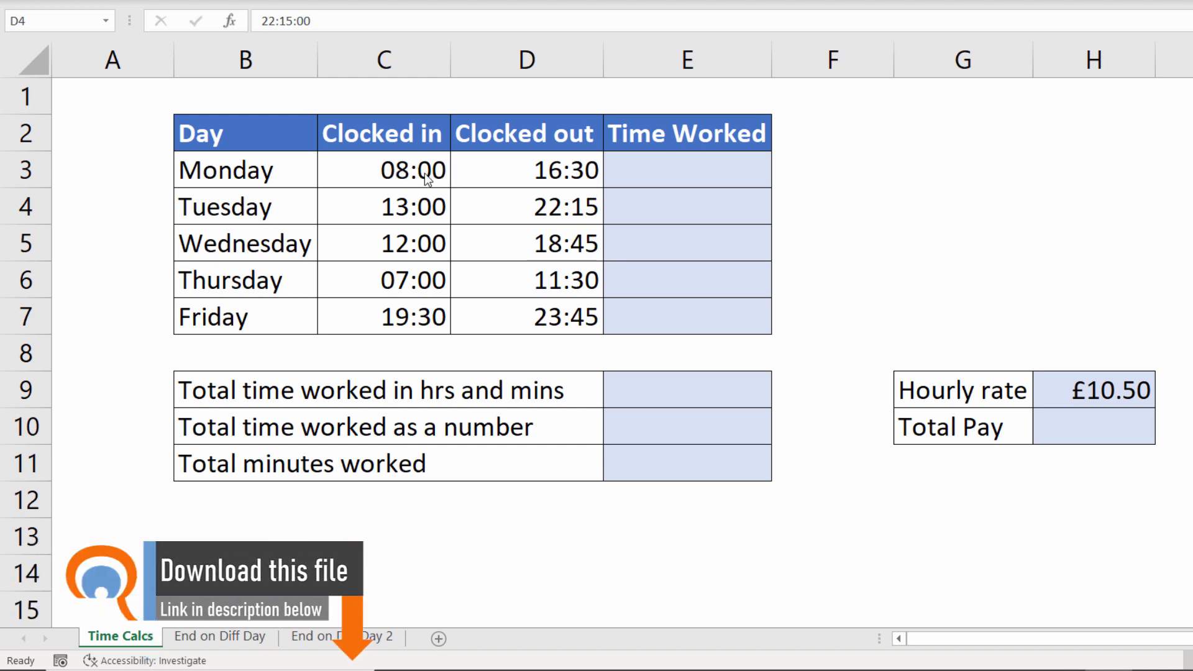
Change Monday's clocked-in time in C3 to 08:00:15 by editing its seconds
key(F2)
click(427, 170)
key(F2)
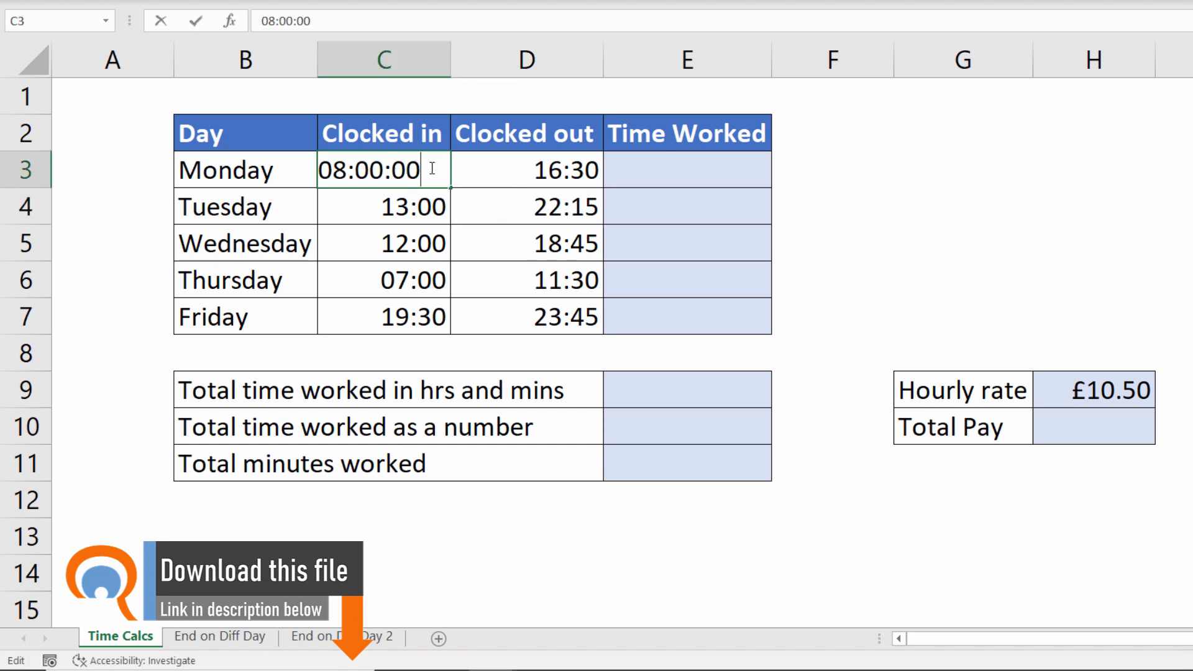
key(BackSpace)
key(BackSpace)
text(15)
key(Return)
click(434, 170)
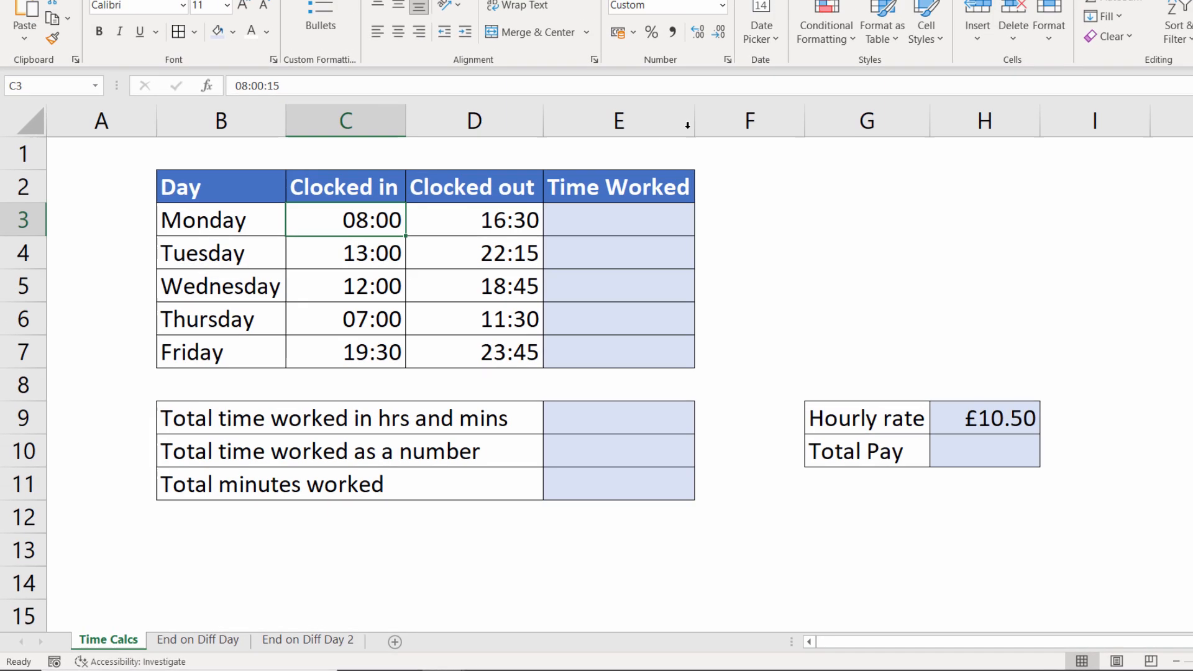
Try the Time number format on Monday's clocked-in cell, and undo both the format and the seconds edit
click(722, 5)
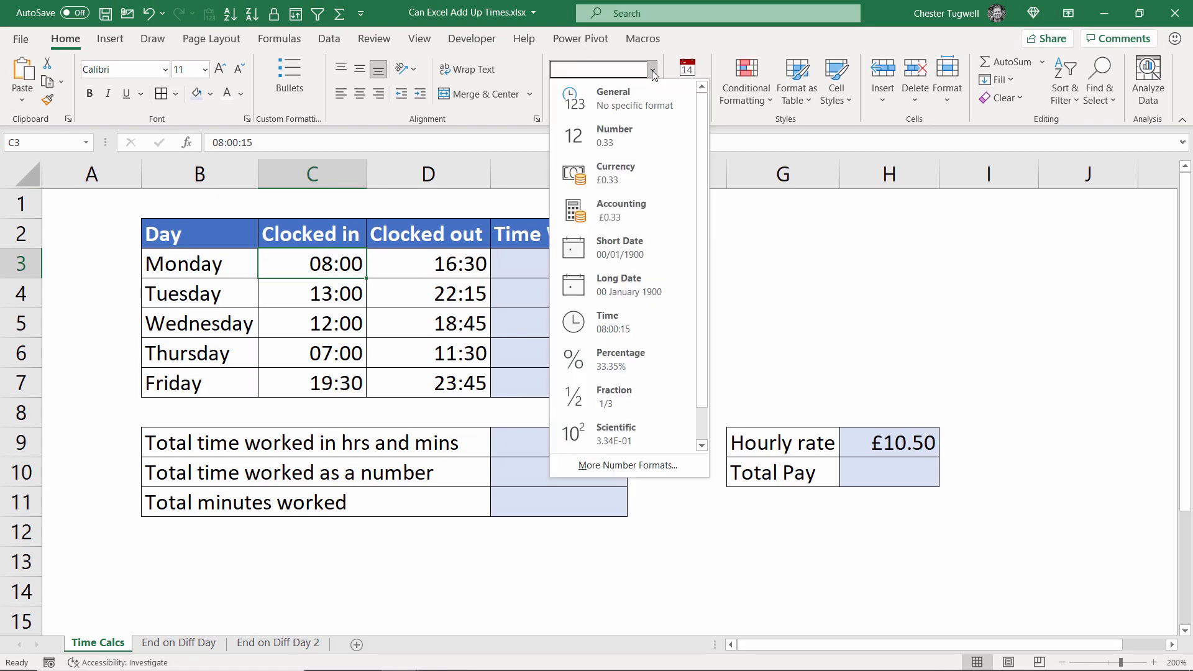
click(654, 73)
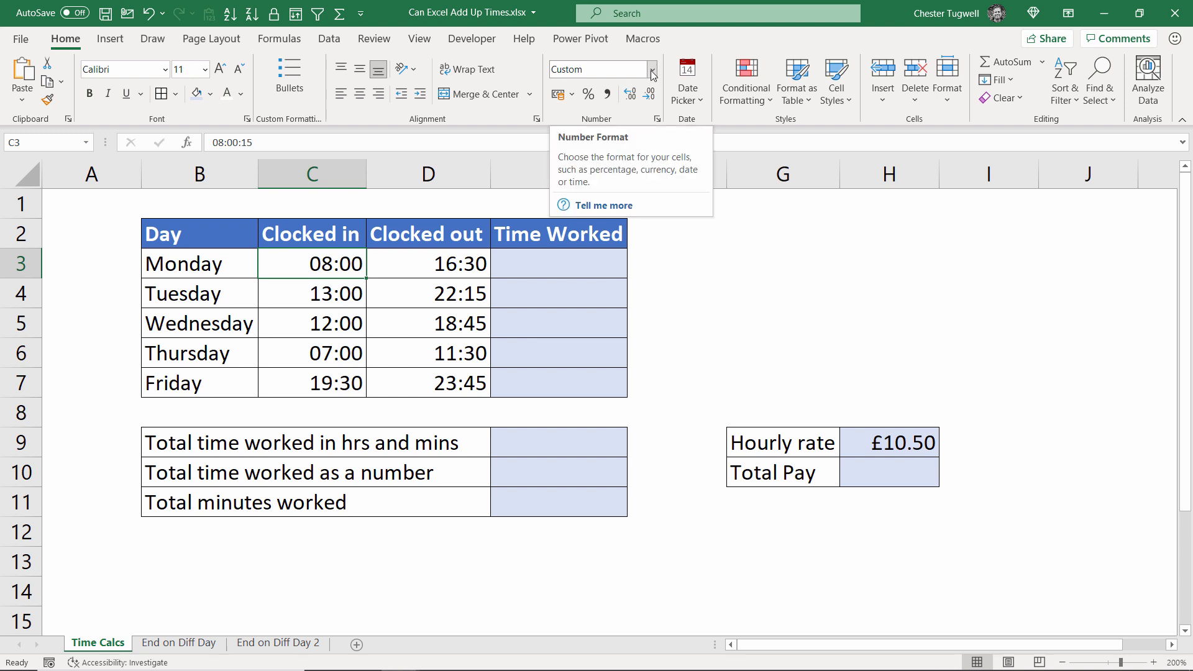
click(653, 70)
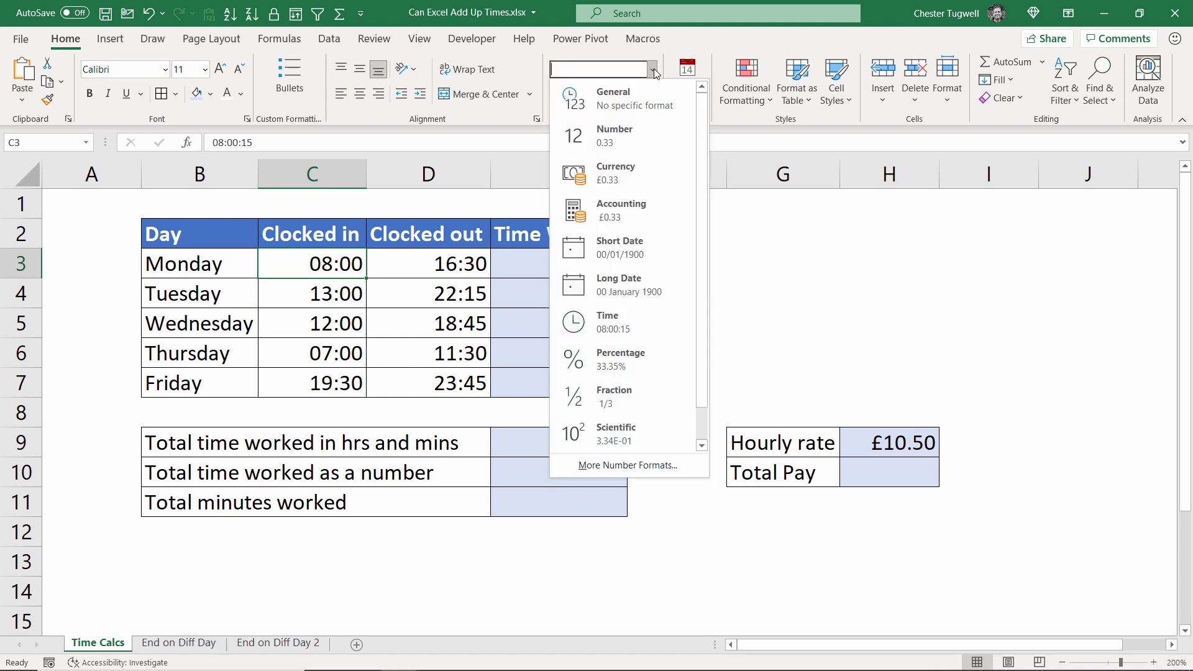
click(617, 330)
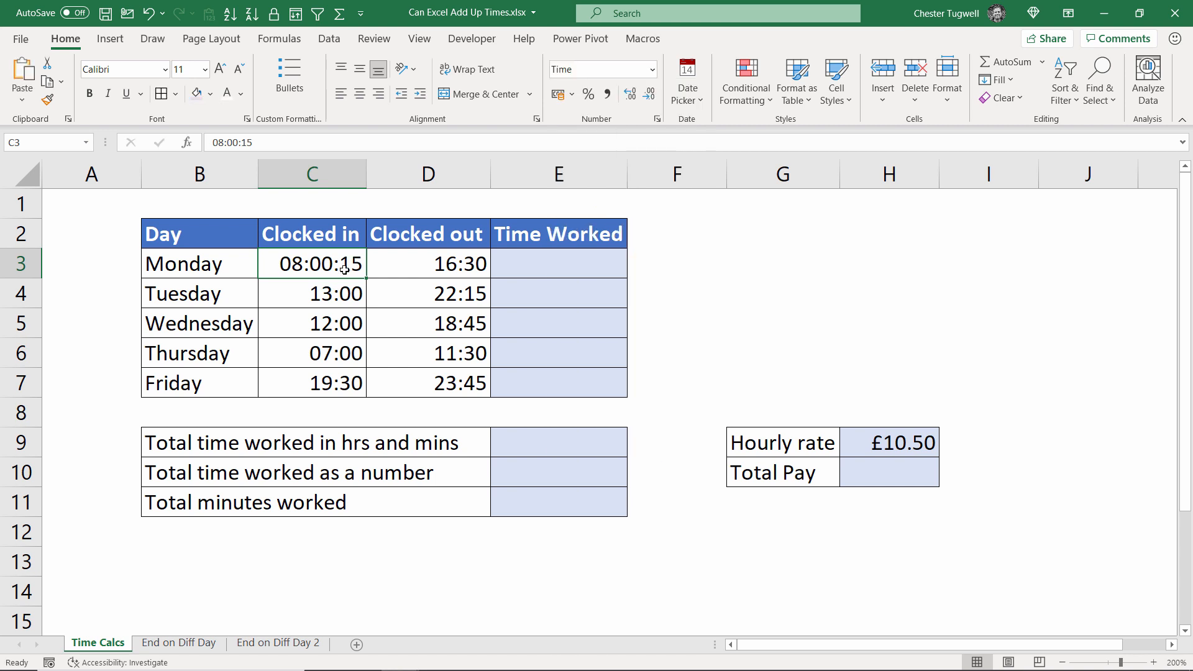
key(ctrl+z)
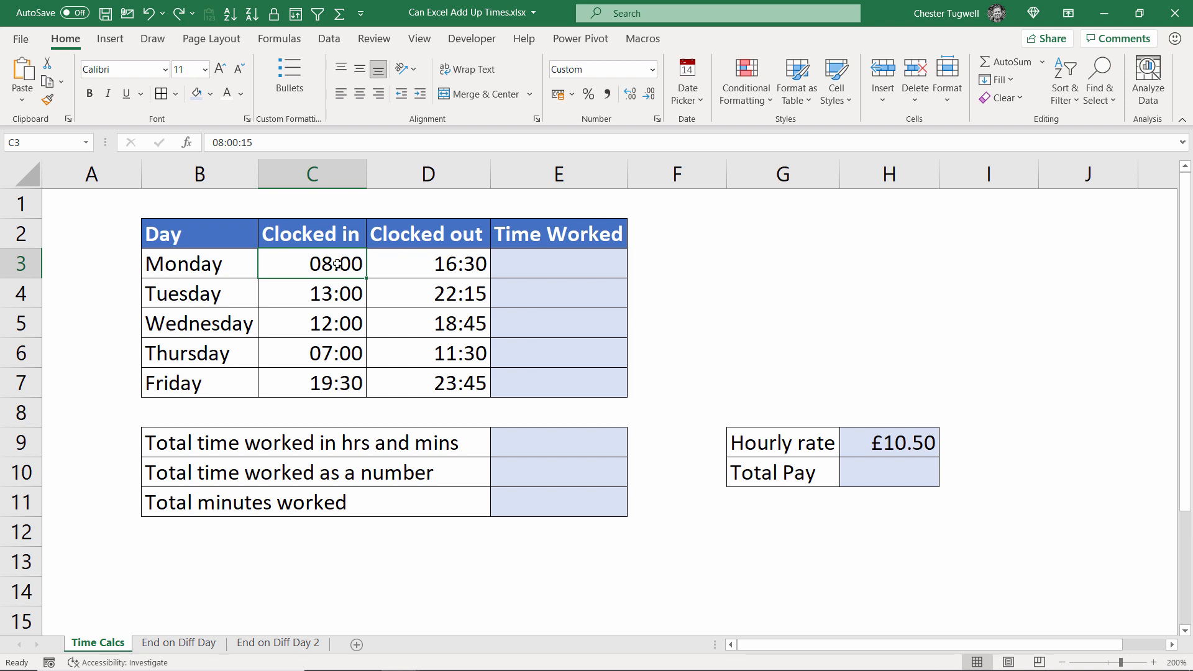
key(ctrl+z)
Try the General number format on Wednesday's clocked-in time in C5, and undo it
click(324, 322)
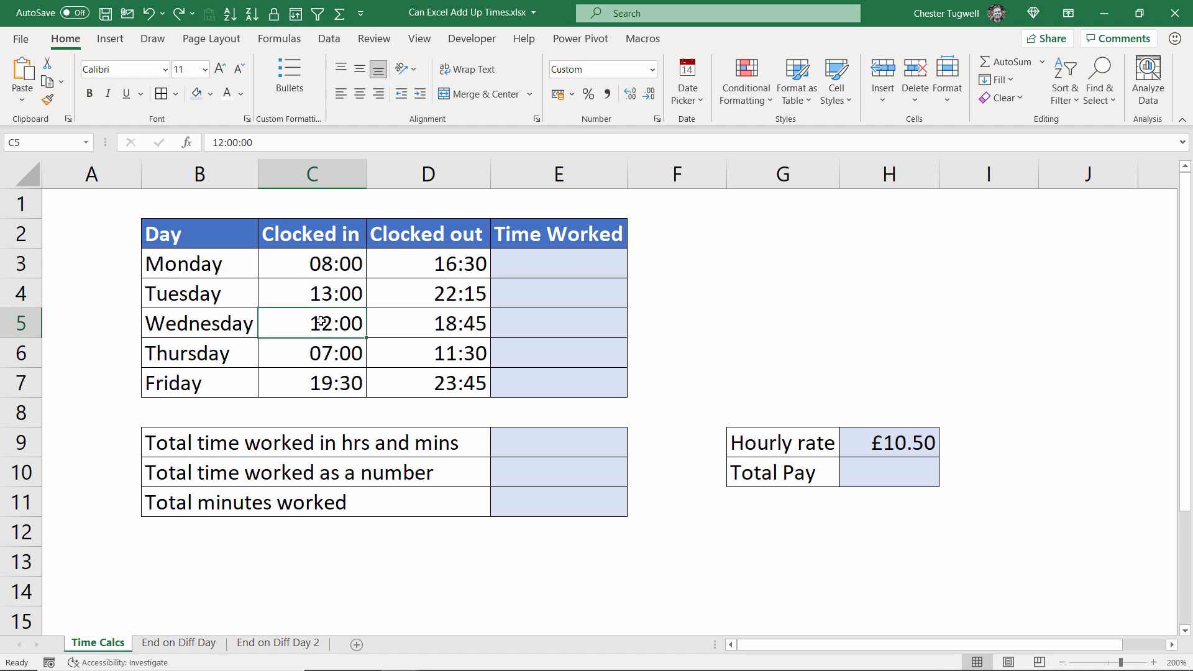
click(652, 69)
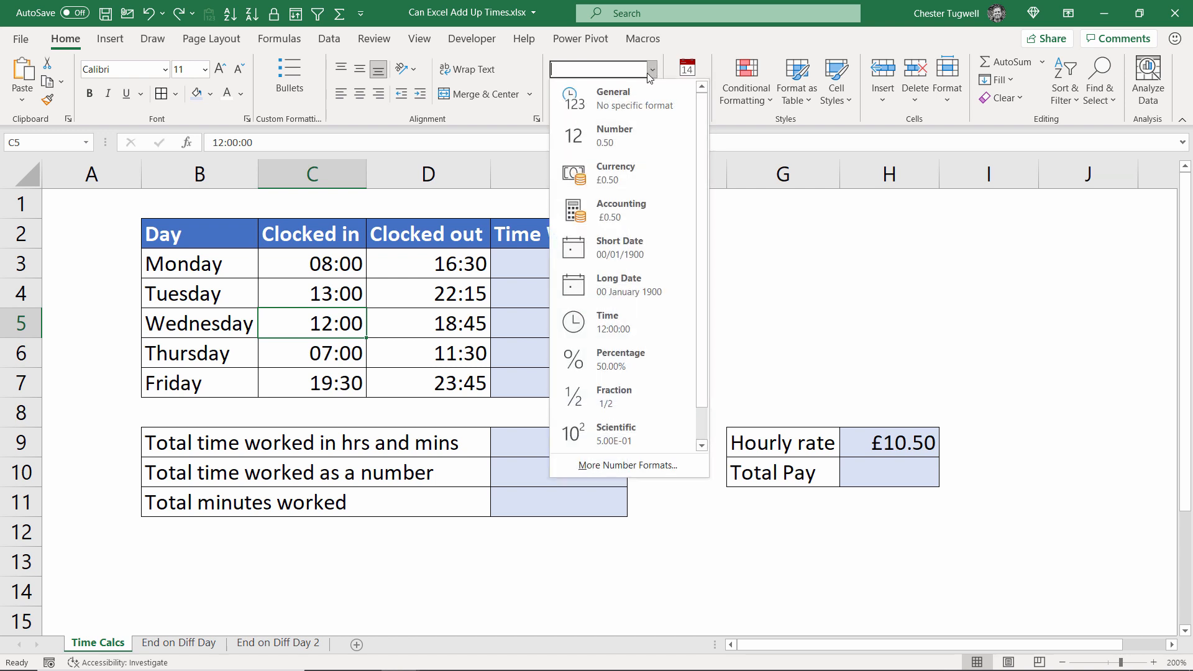
click(613, 108)
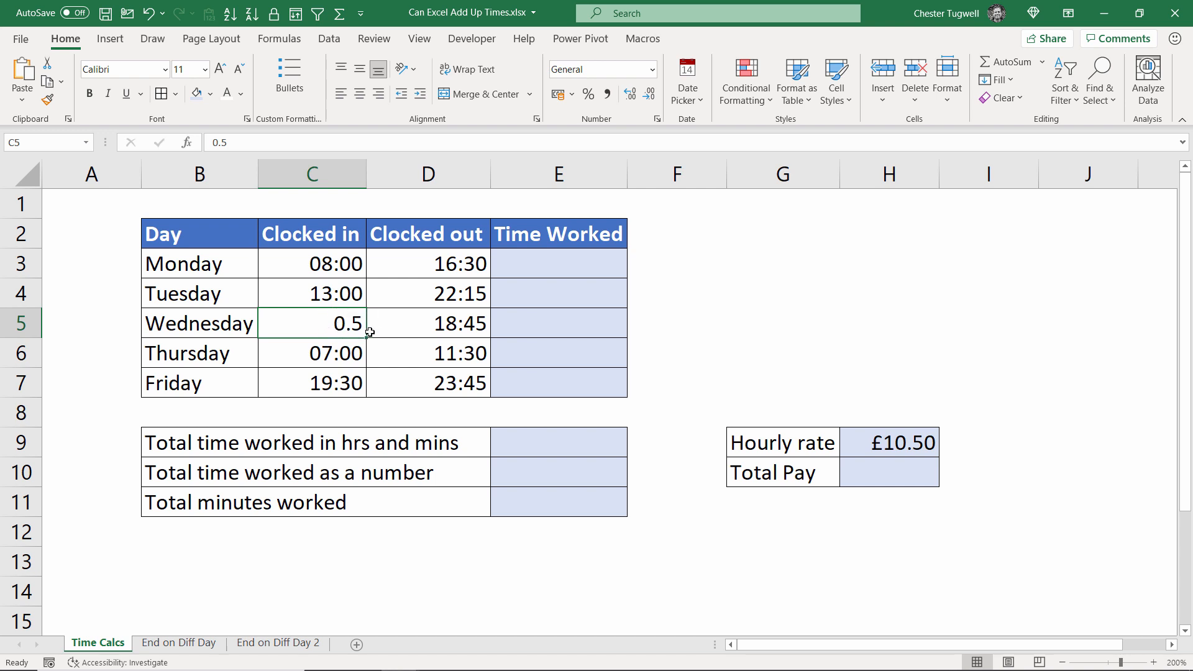
key(ctrl+z)
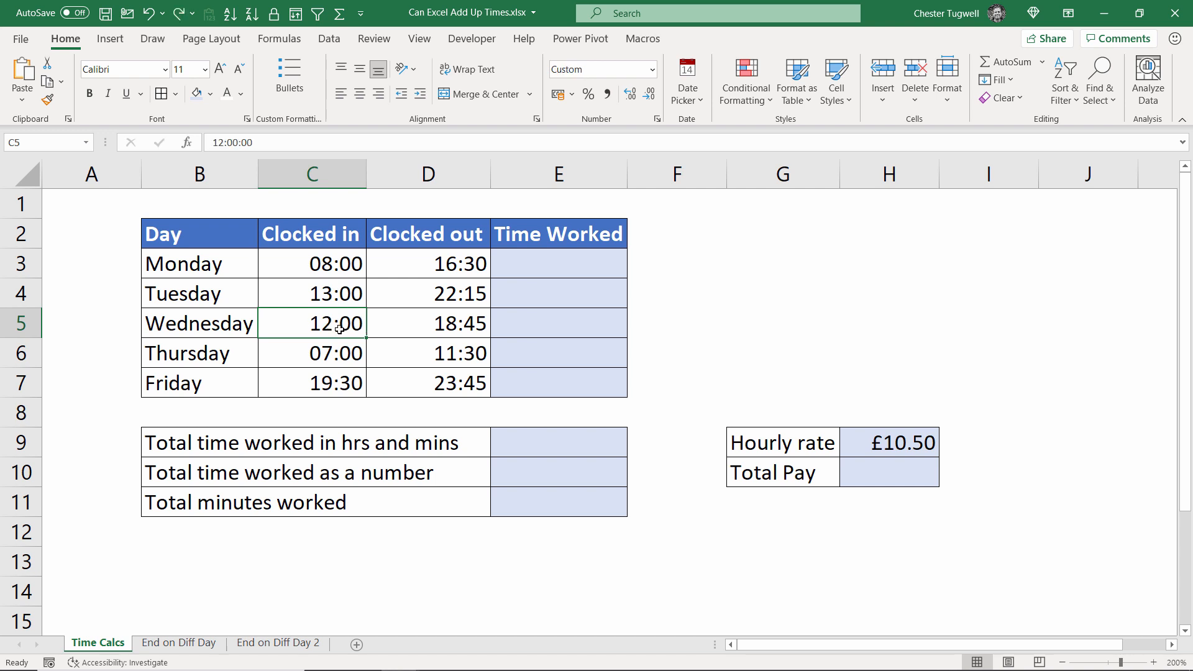
Try the General number format on Monday's clocked-in time in C3, and undo it
click(322, 265)
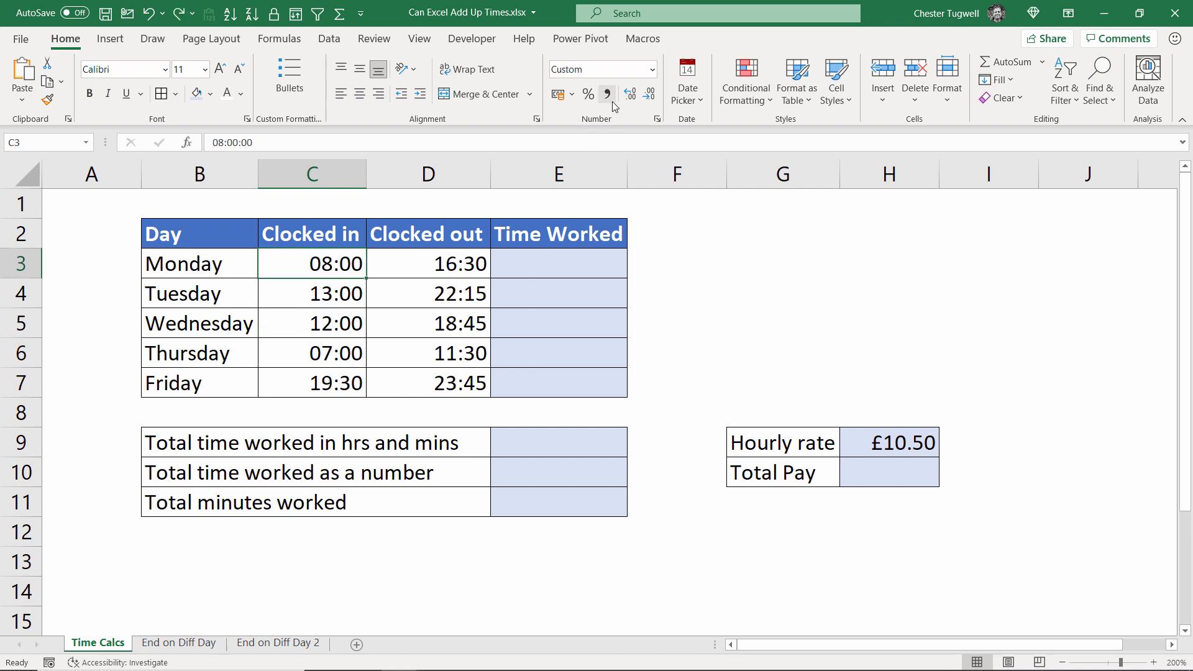
click(652, 69)
click(615, 90)
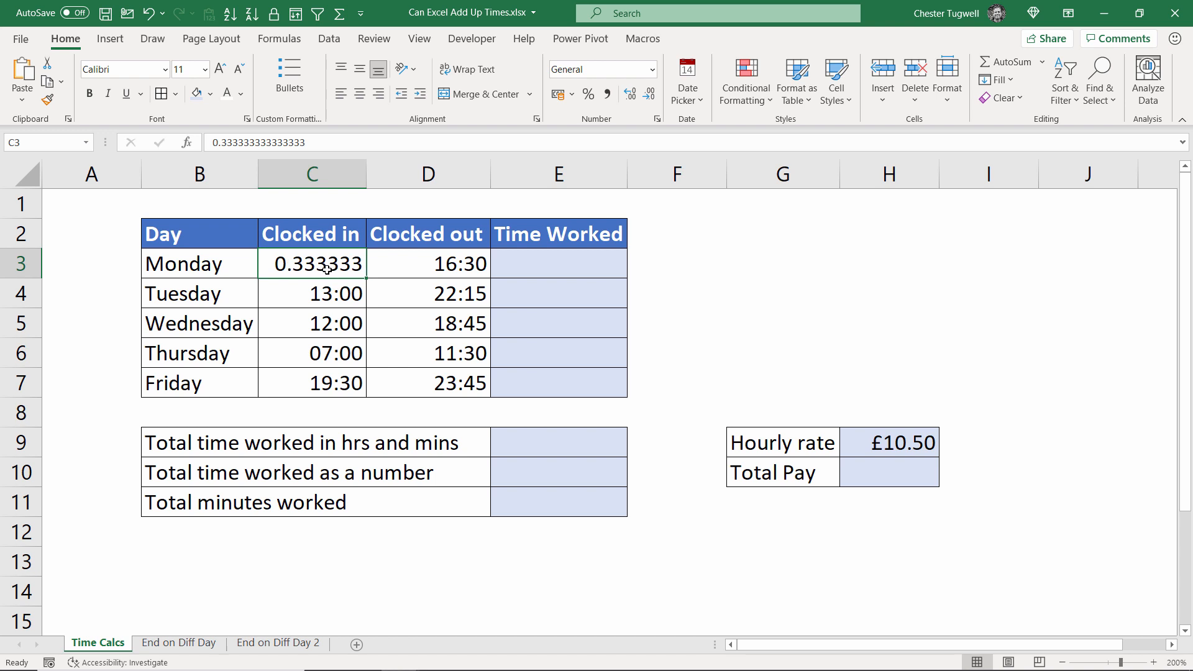
key(ctrl+z)
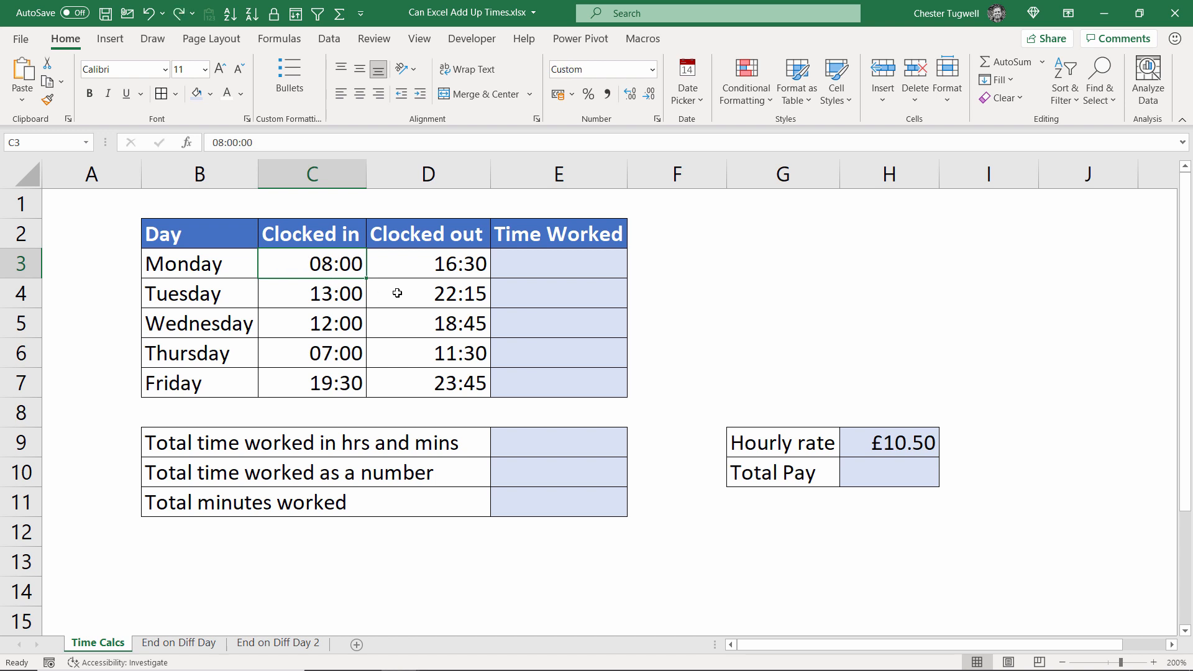
Calculate Monday's time worked in E3 with =D3-C3 and fill the formula down to Friday in E7
click(574, 260)
text(=)
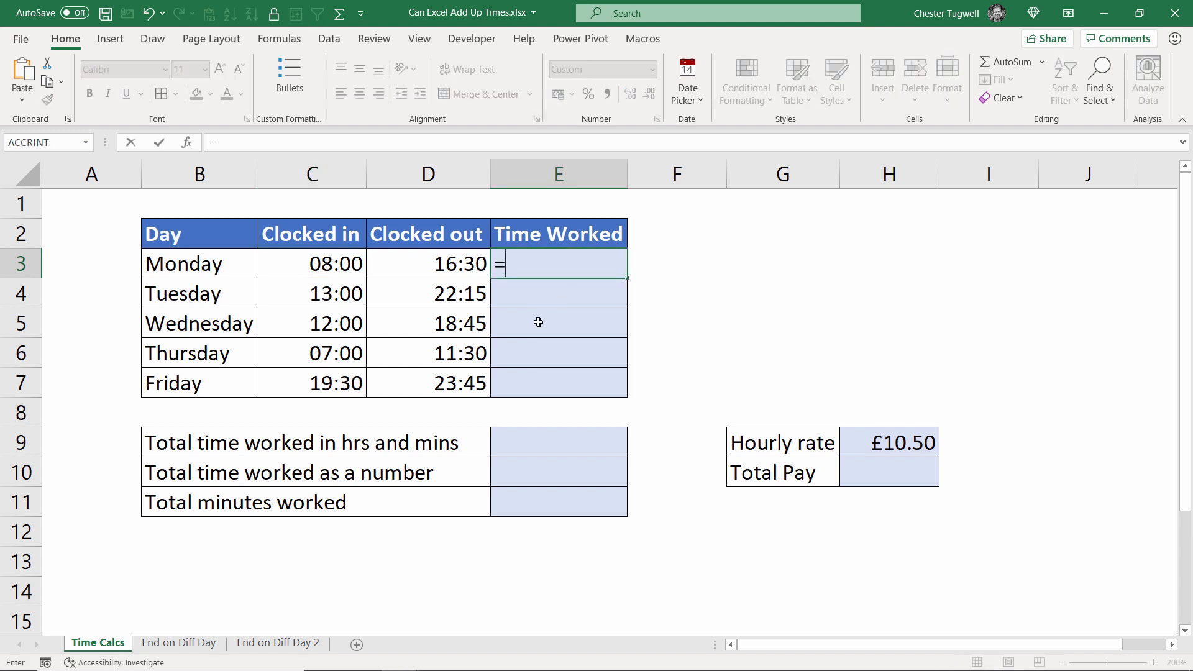
click(469, 266)
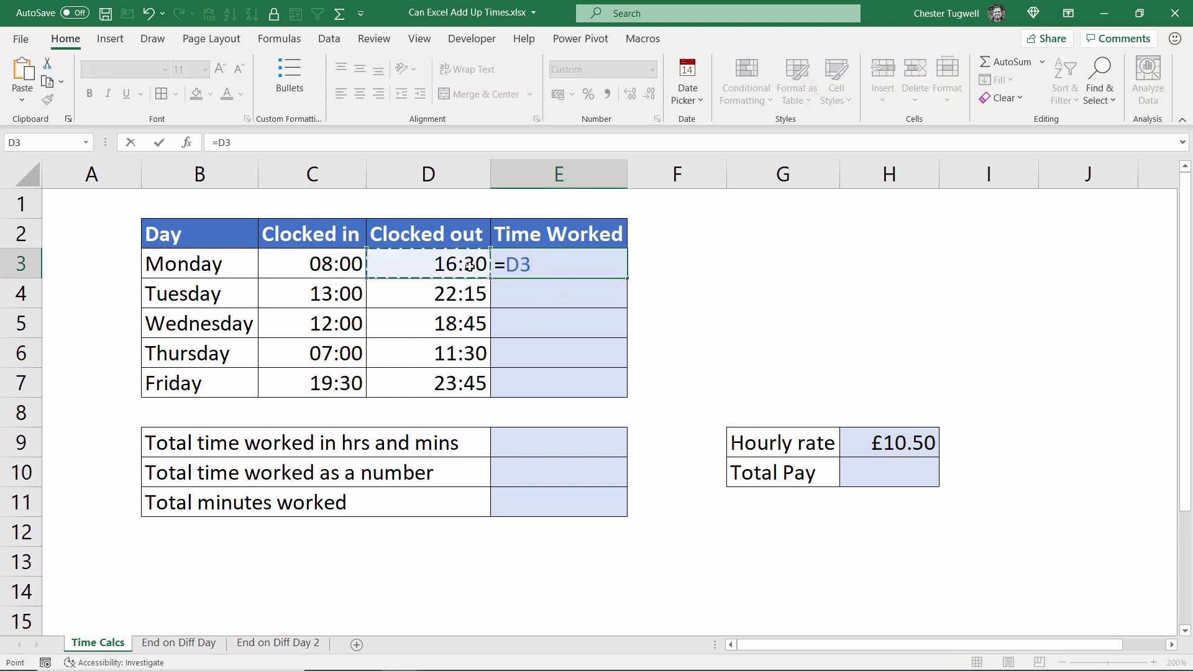
text(-)
click(335, 269)
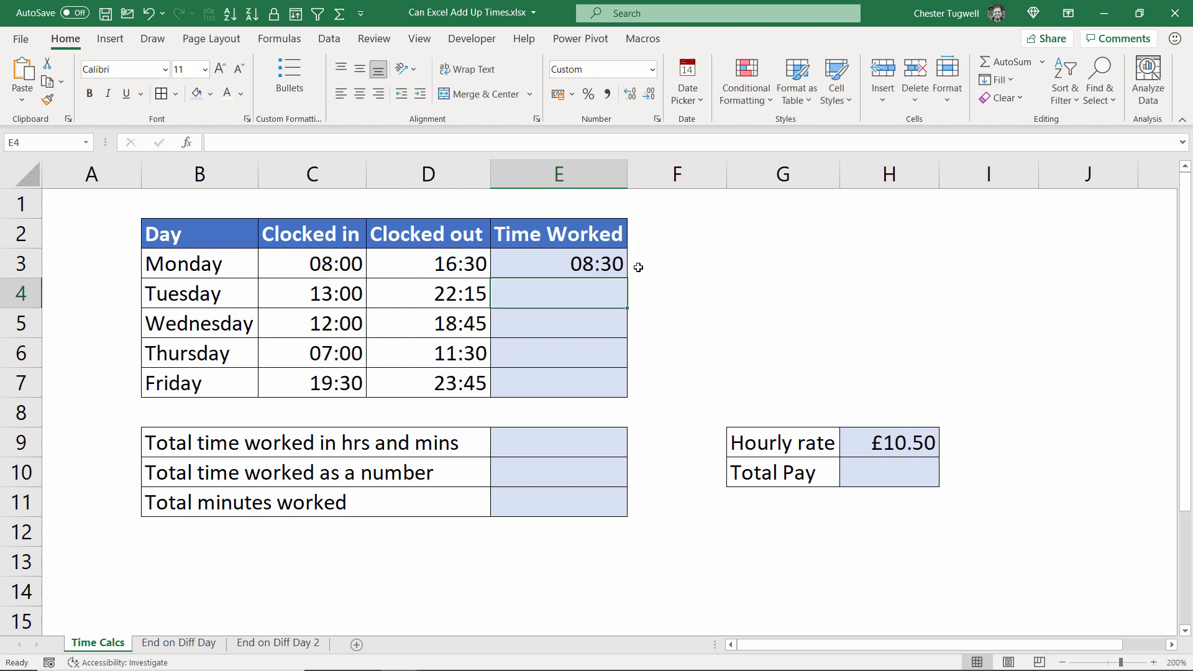
click(611, 268)
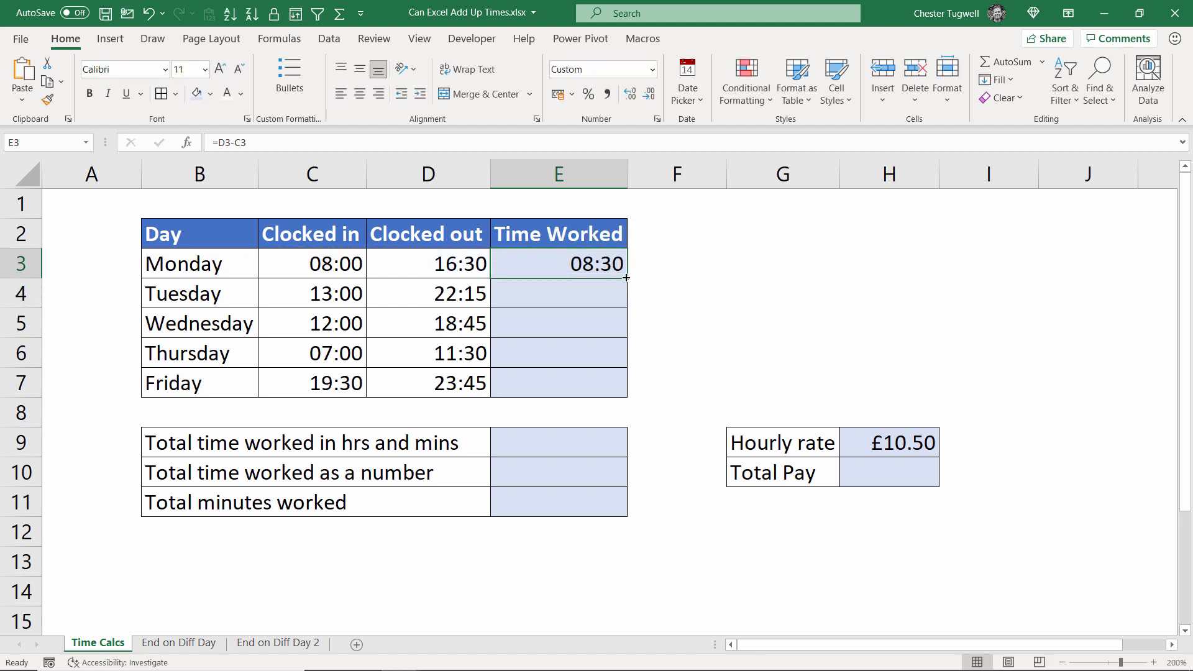
drag(625, 278, 627, 398)
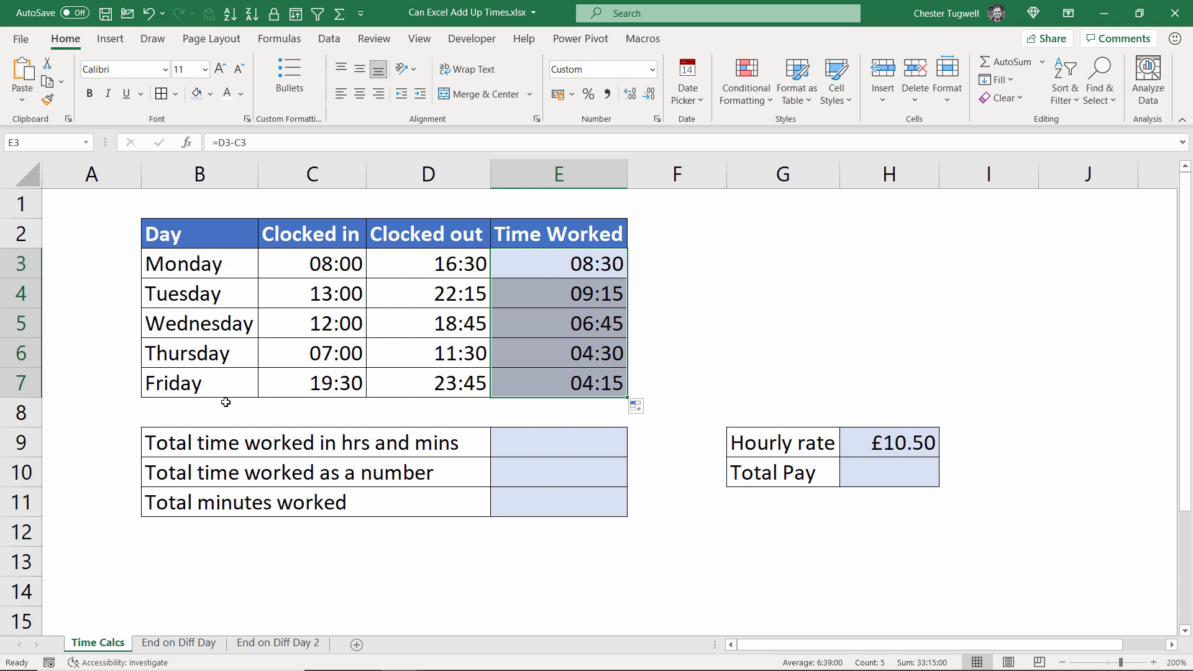
Sum the daily time worked values E3:E7 in E9 as the total time in hours and minutes
click(580, 437)
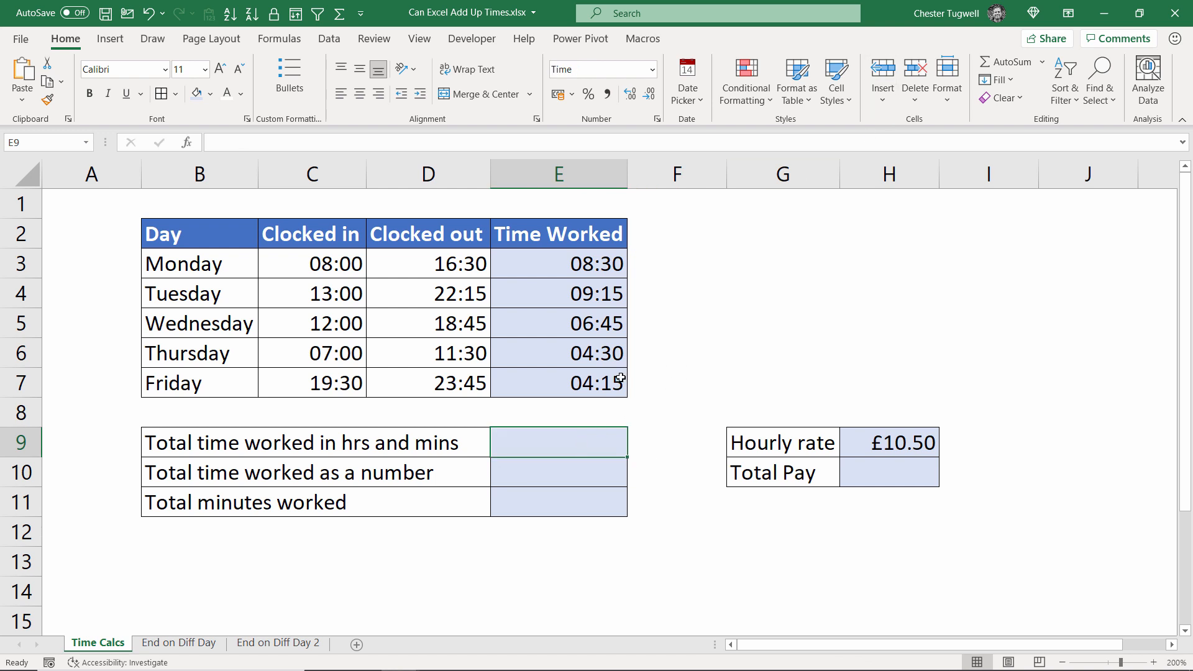
click(1021, 60)
drag(568, 264, 567, 382)
key(Return)
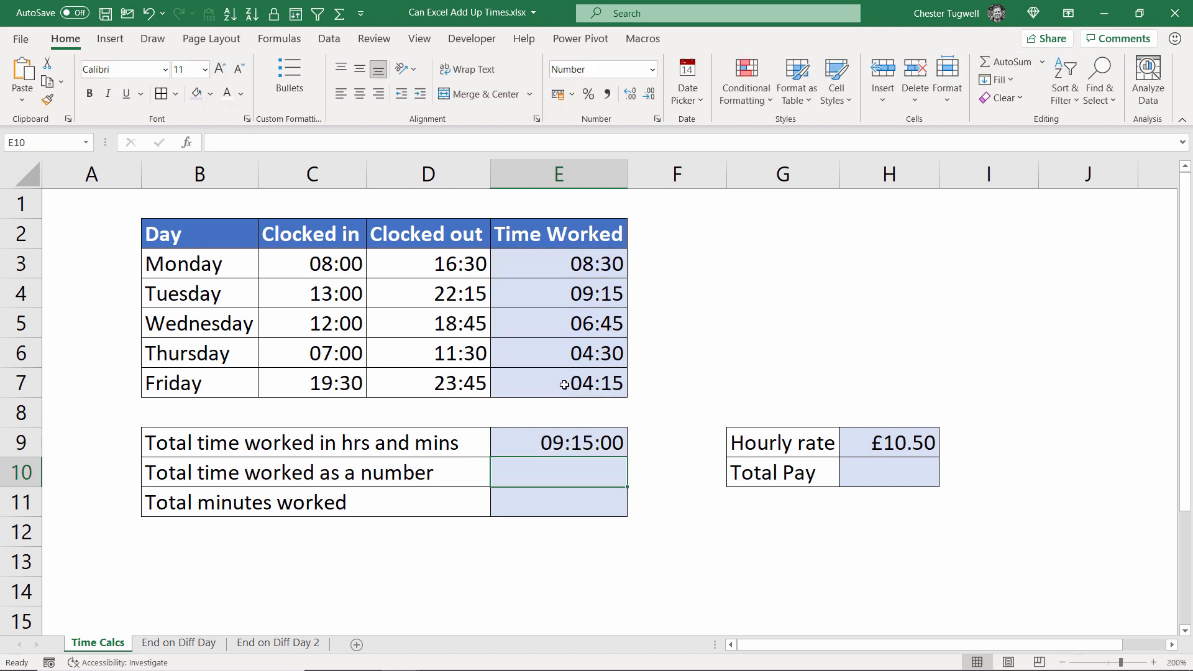
Apply the custom number format [hh]:mm:ss to the total time worked in E9
click(577, 446)
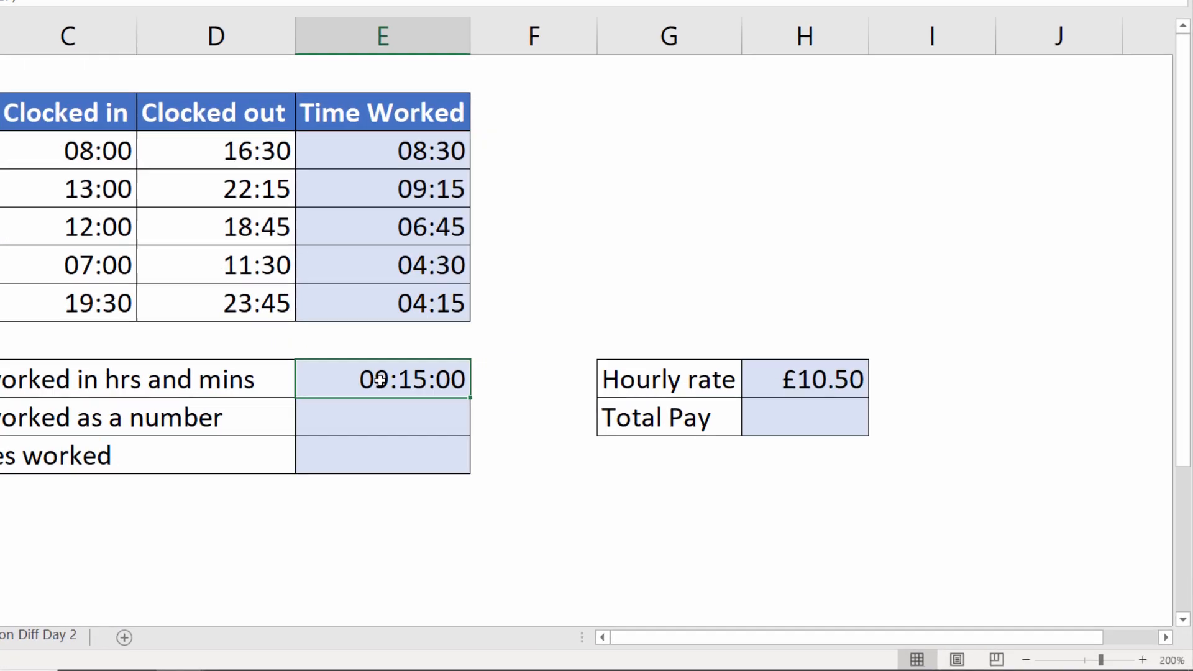
right_click(558, 444)
click(271, 541)
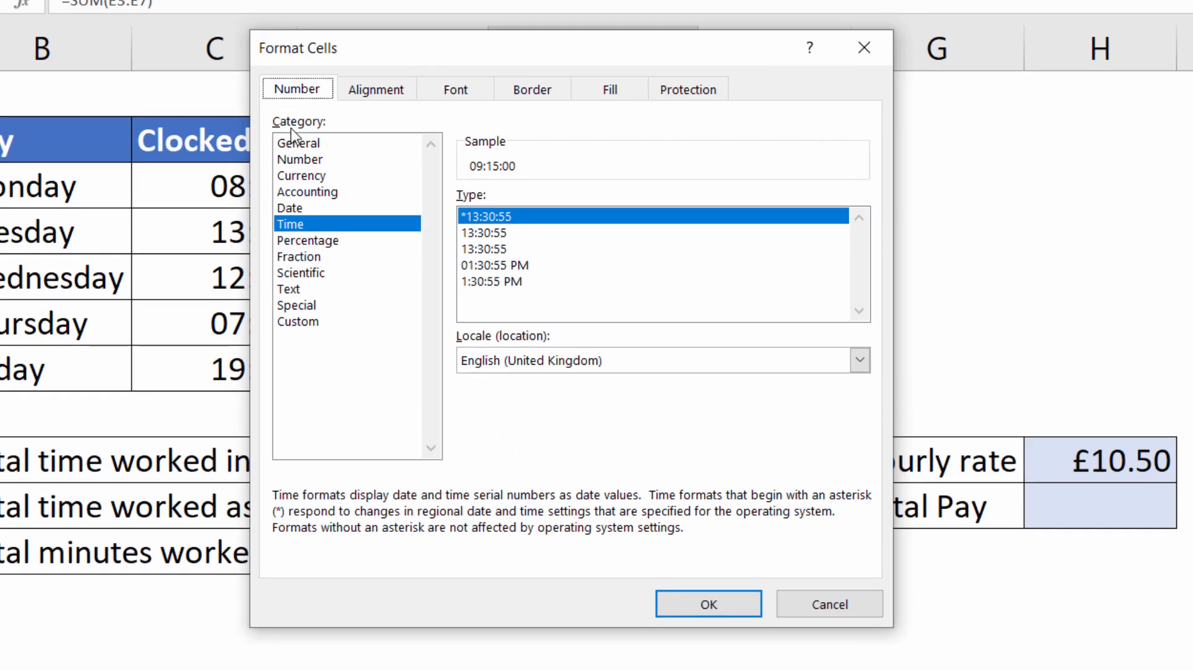
click(298, 322)
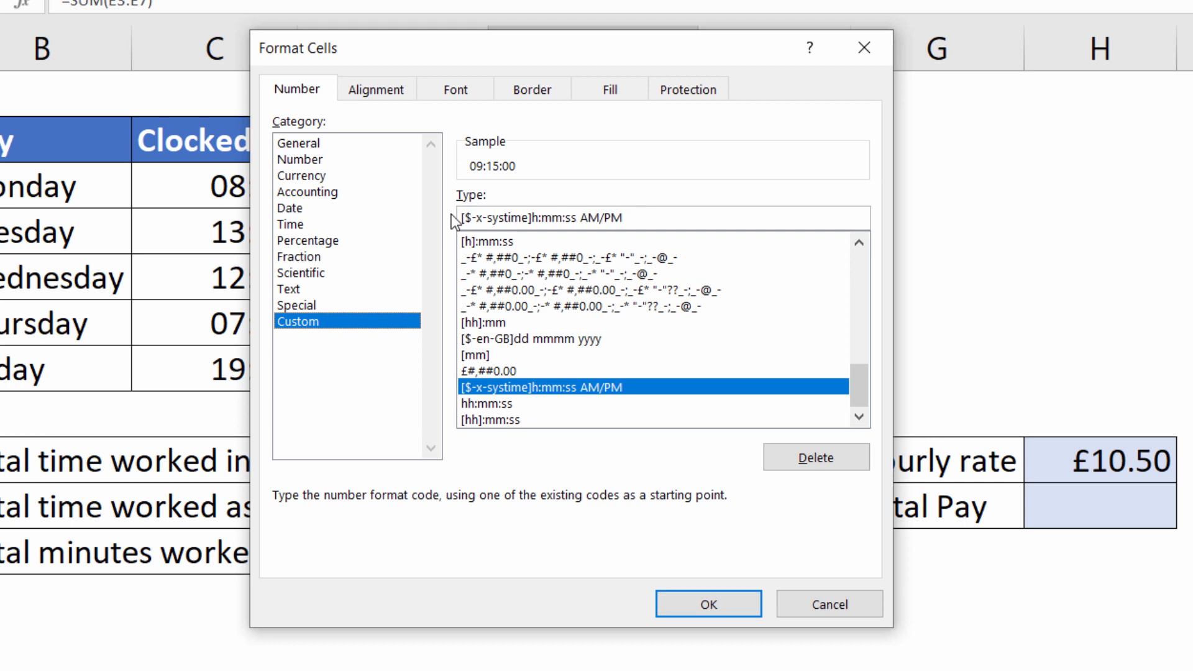
drag(626, 219, 401, 219)
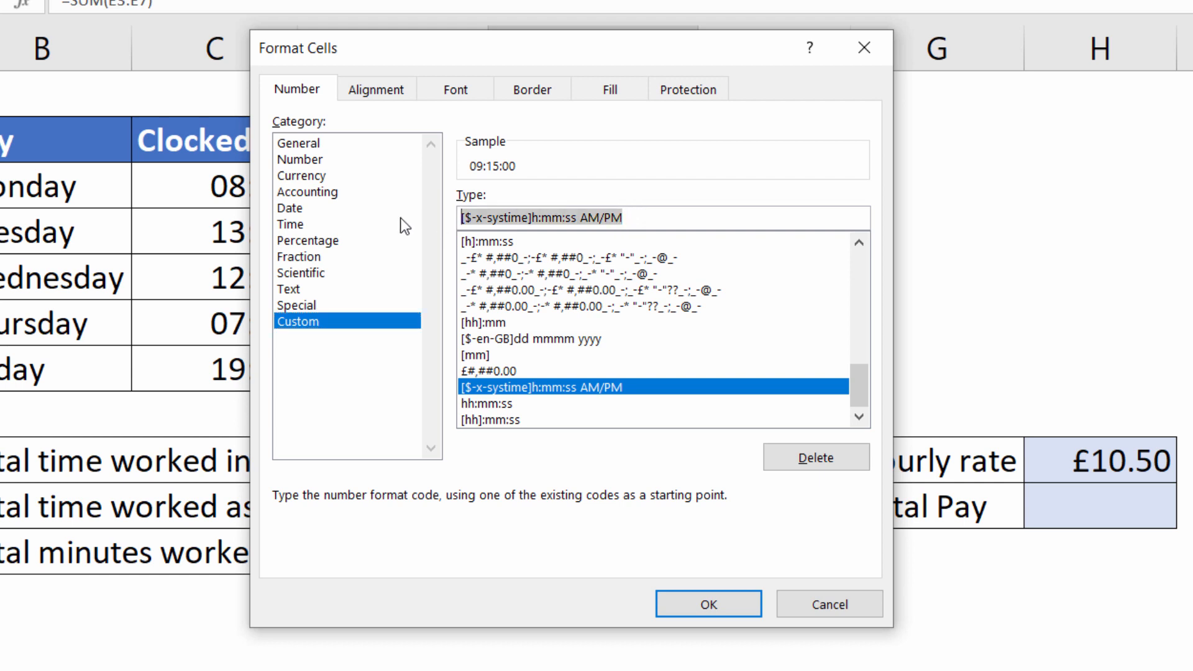
key(BackSpace)
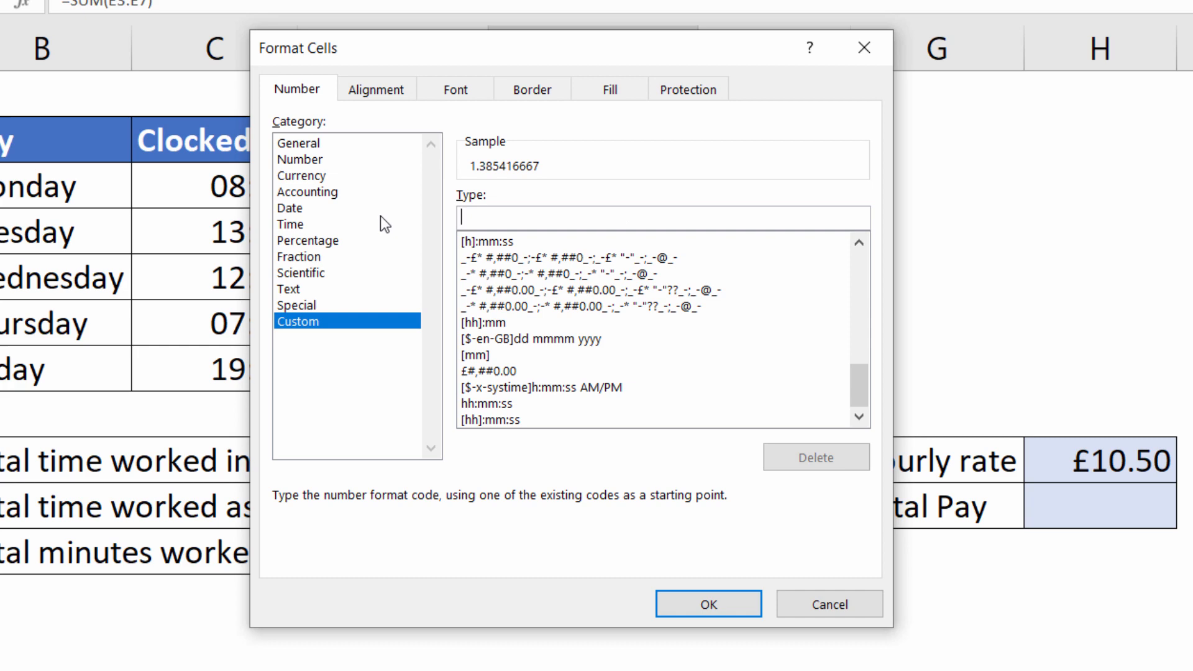
text([)
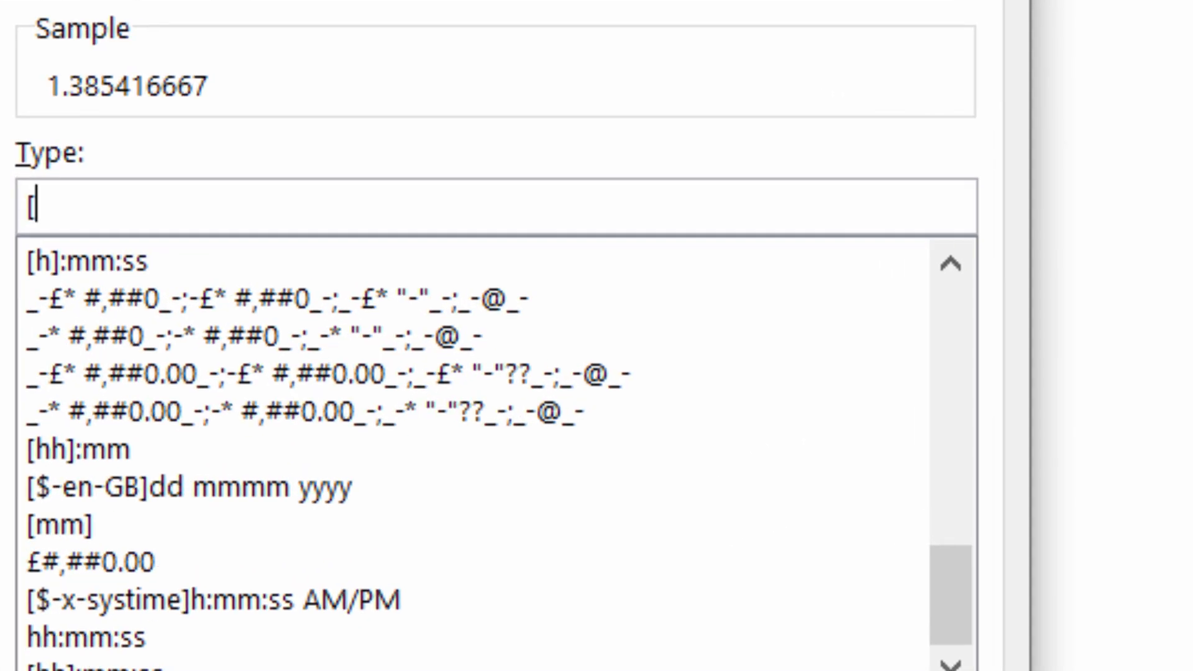
text(hh])
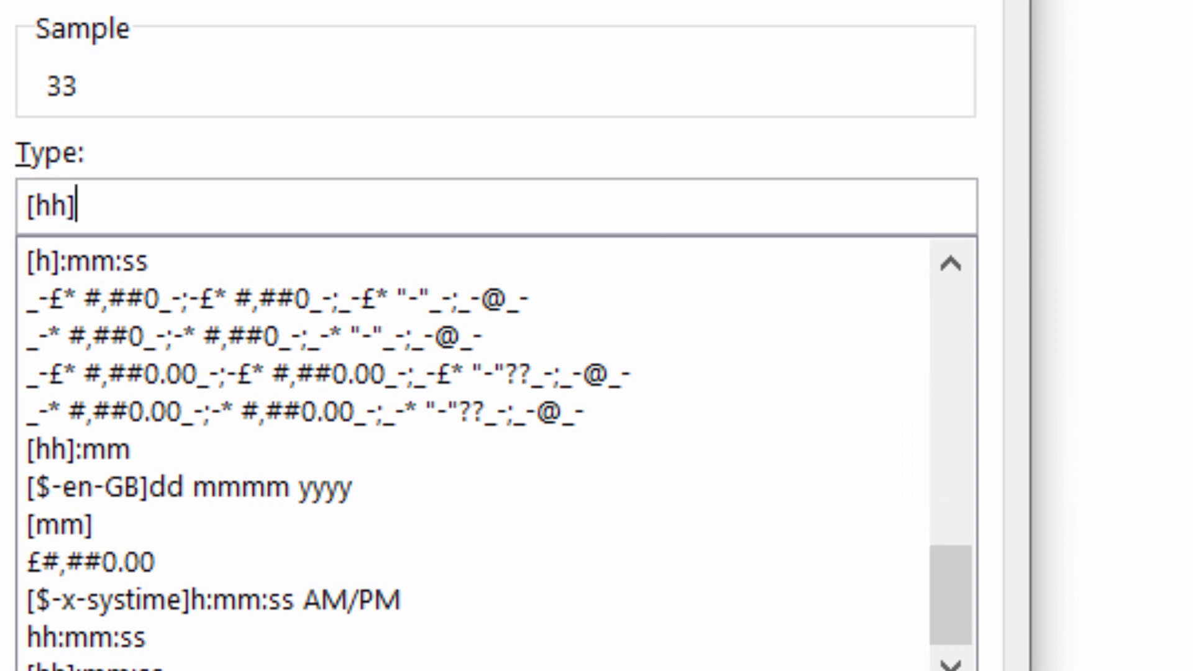
text(:m)
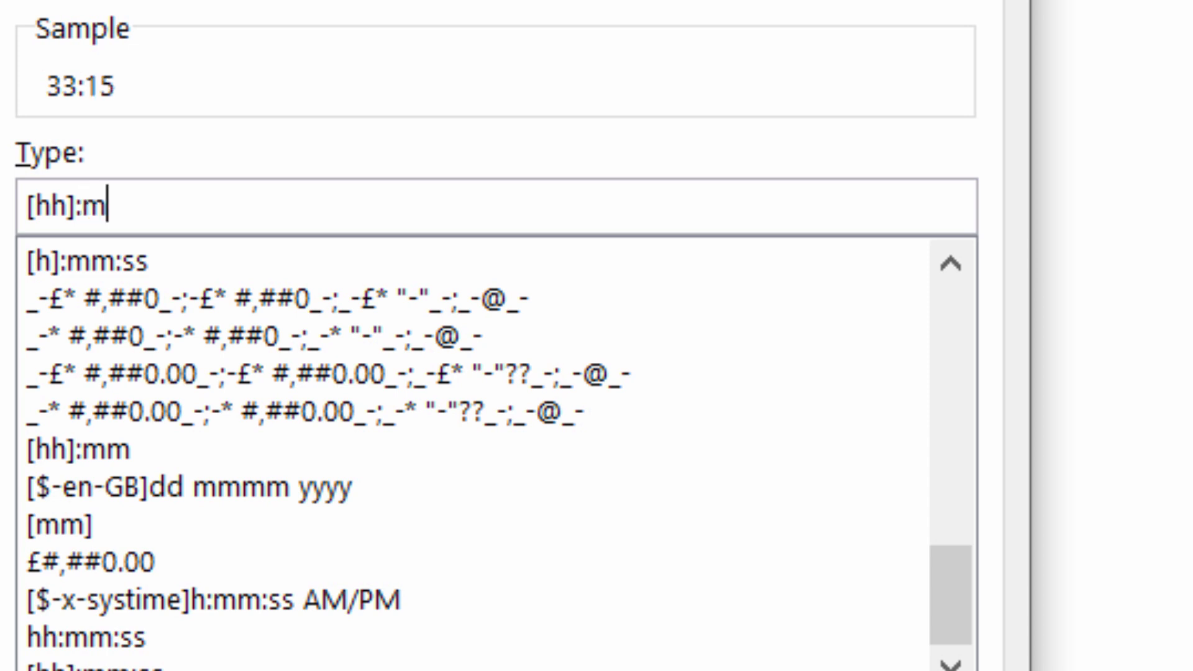
text(m:s)
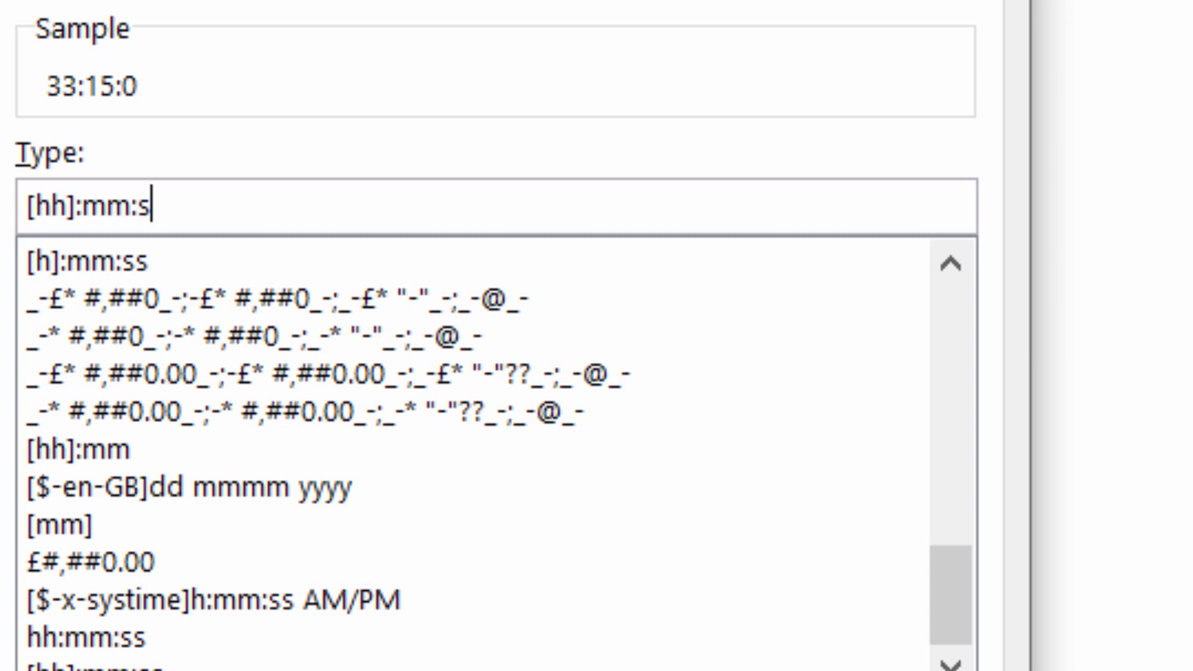
text(s)
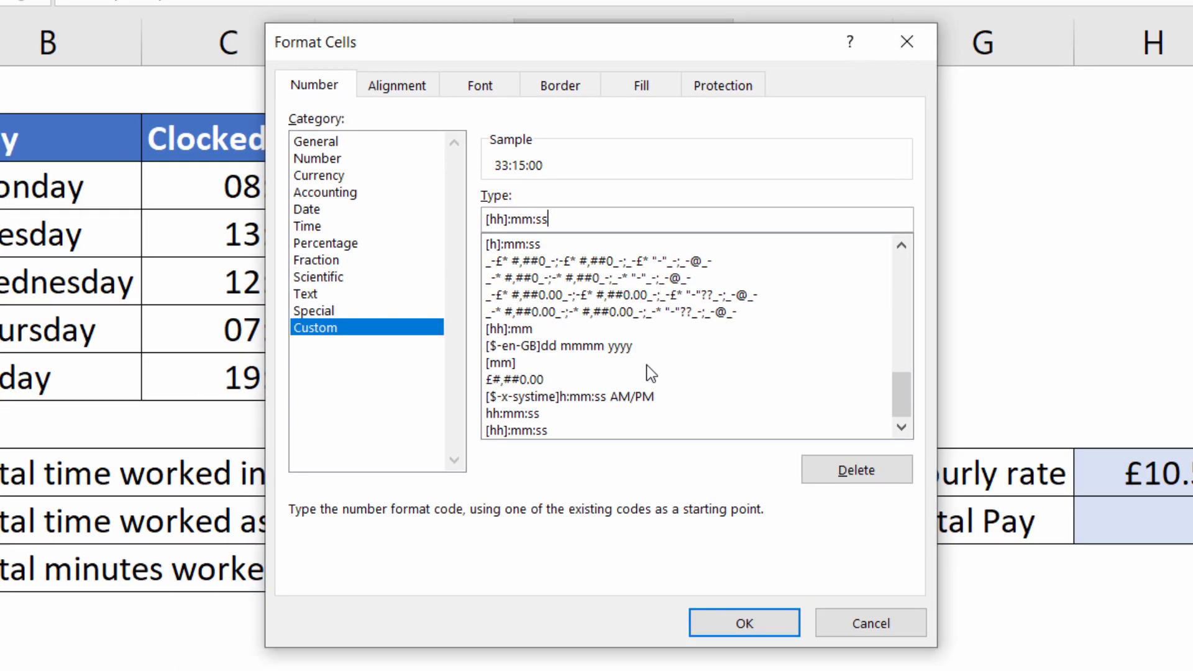
click(721, 623)
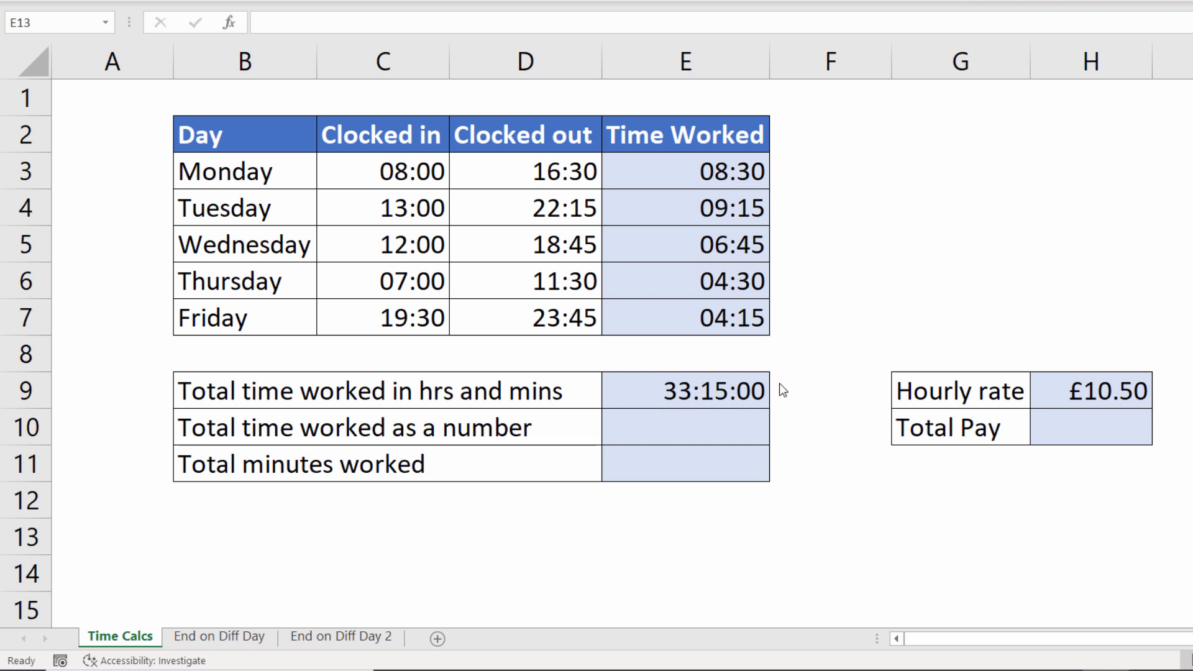
Try calculating the total pay in H10 by multiplying the hourly rate by the hours-and-minutes total with =H9*E9
click(1082, 428)
text(=)
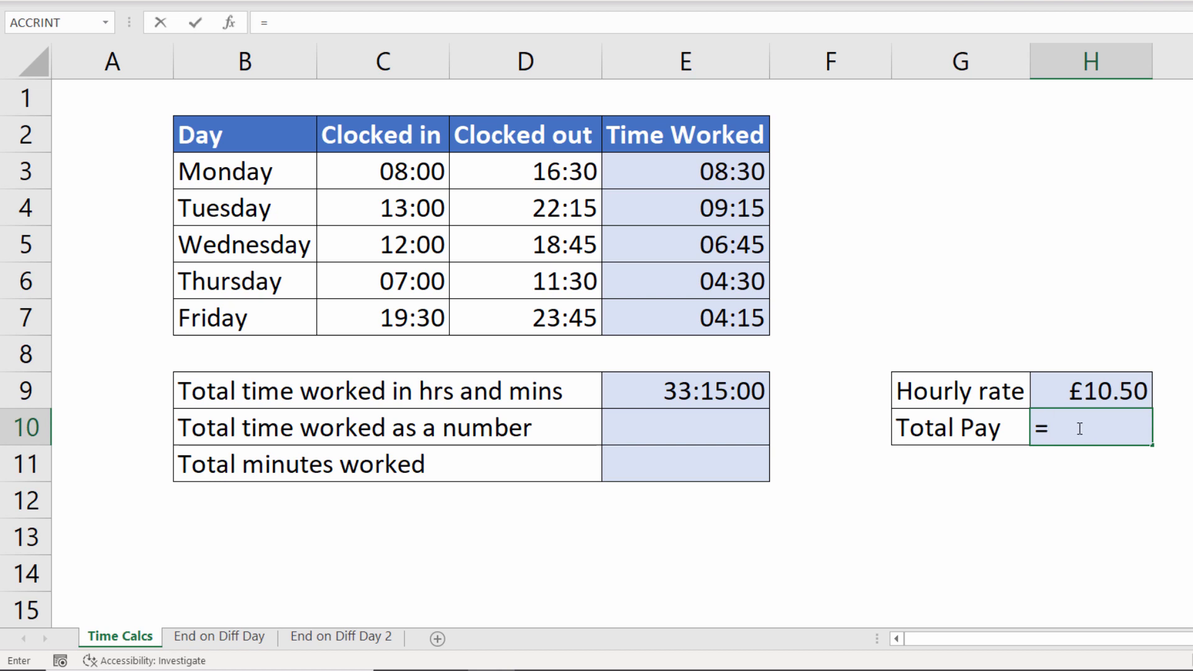
click(1084, 386)
text(*)
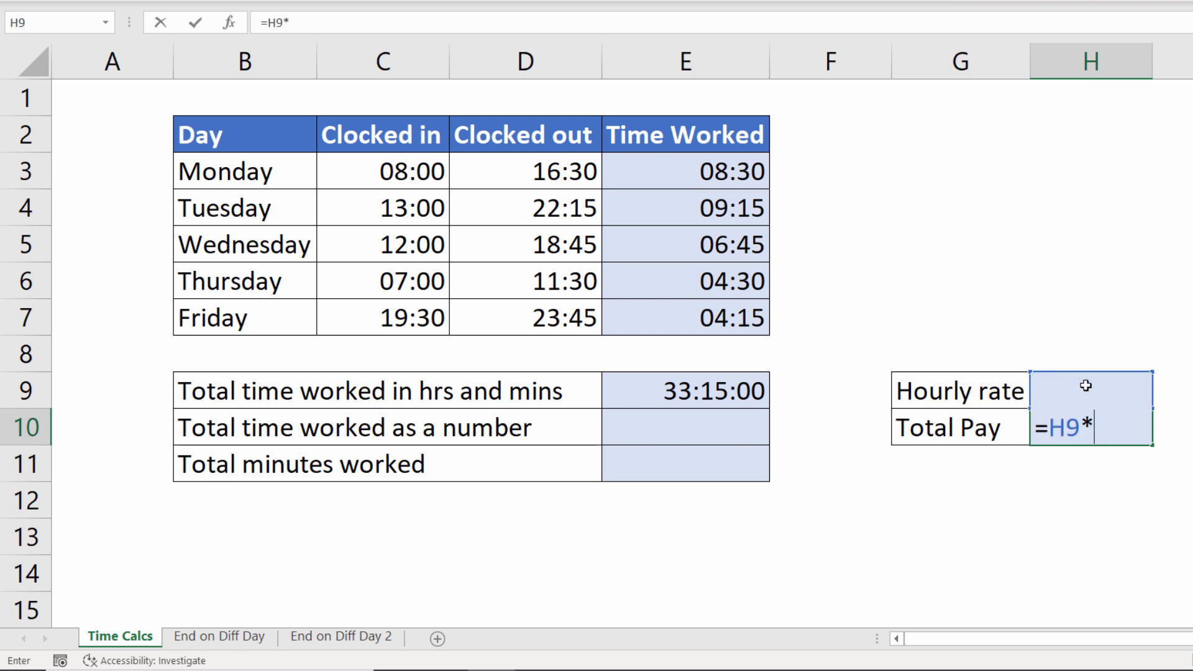
click(713, 398)
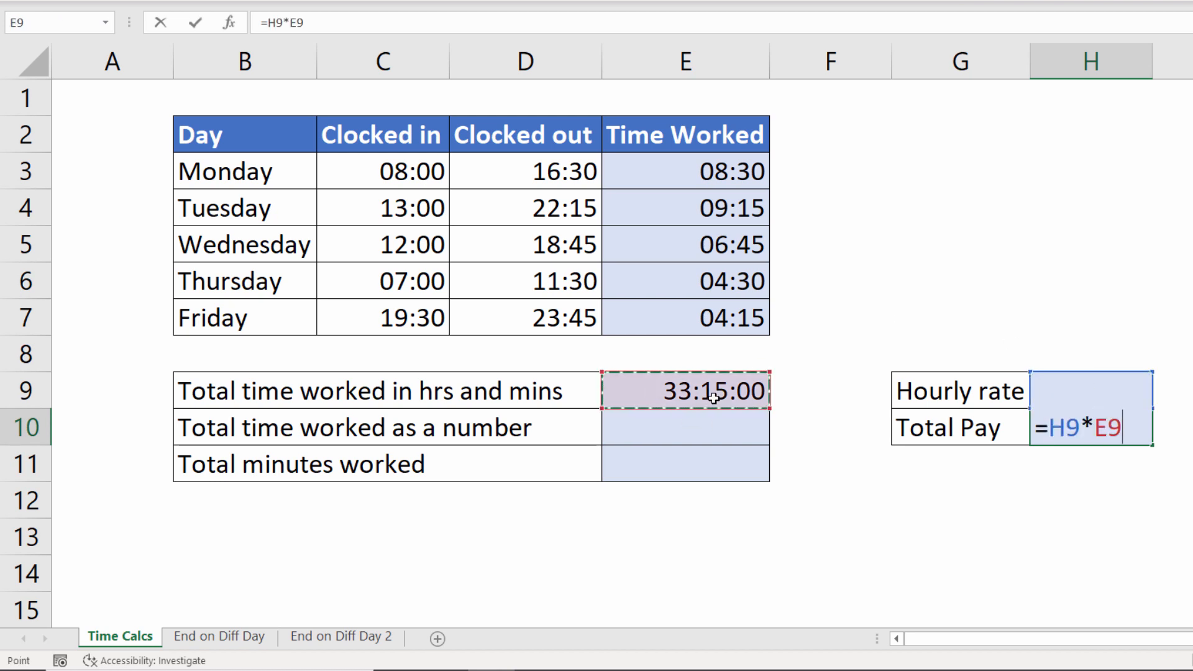
key(Return)
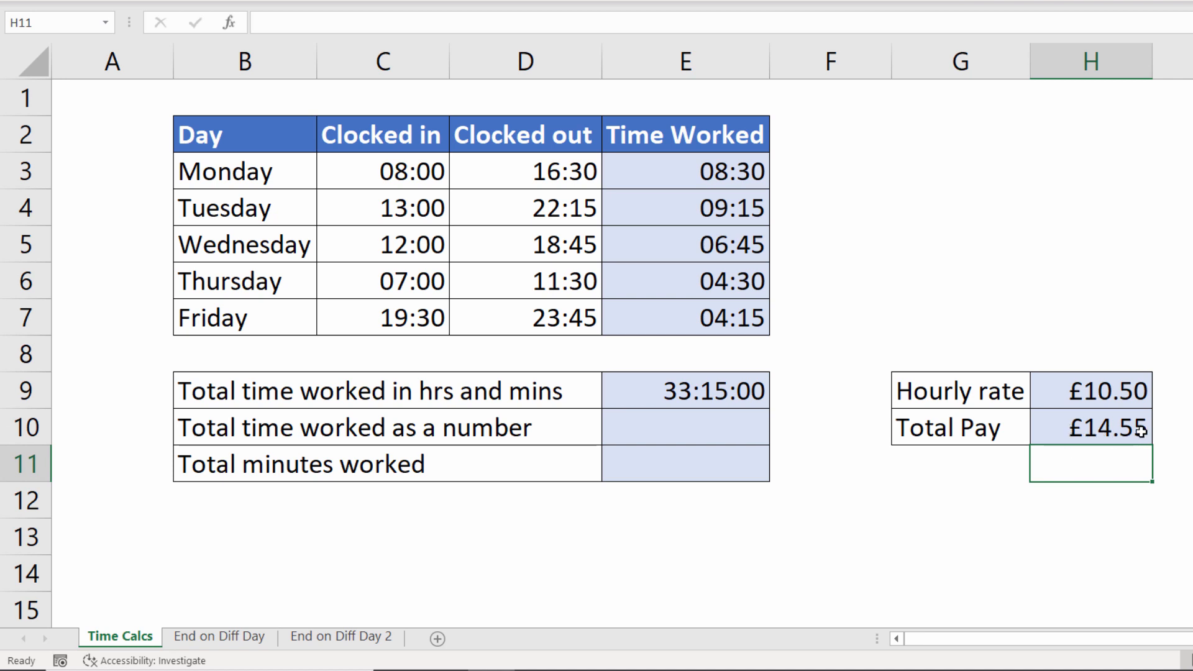
Convert the total time worked to a number of hours in E10 with =E9*24
click(708, 425)
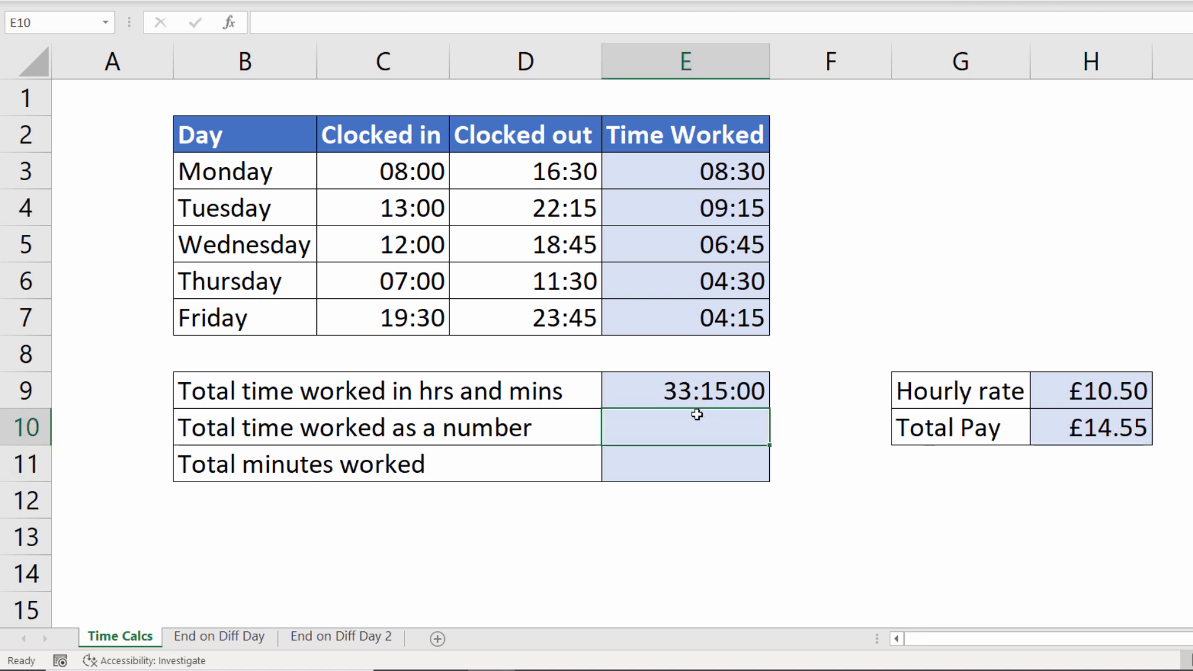
text(=)
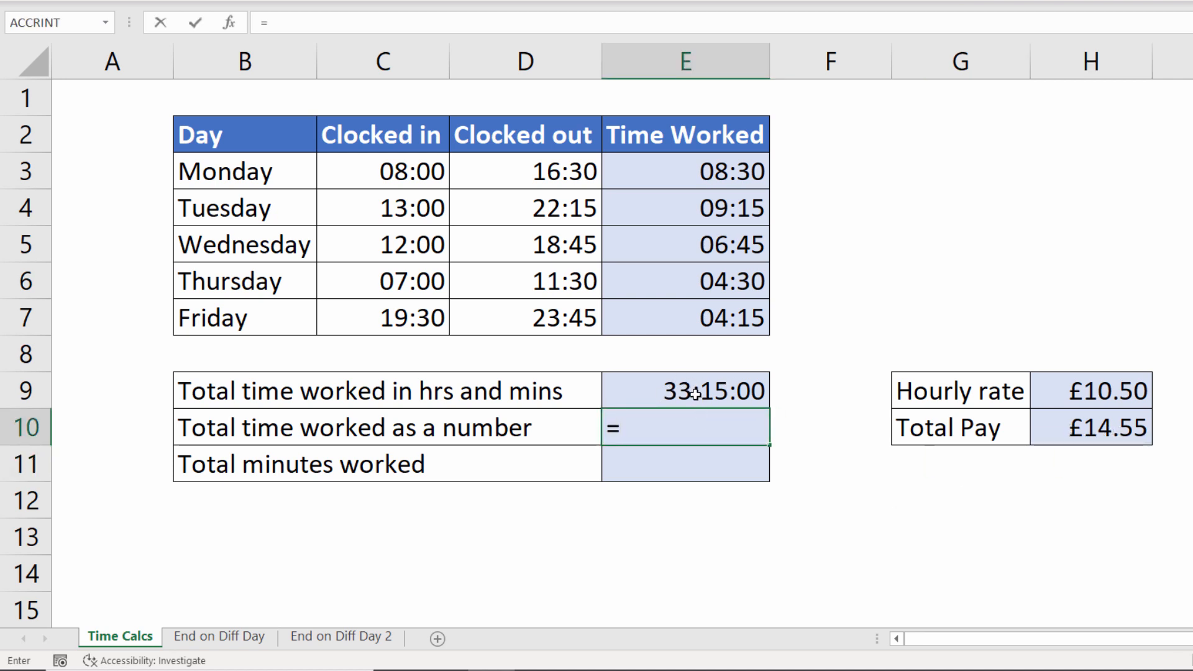
click(708, 391)
text(*2)
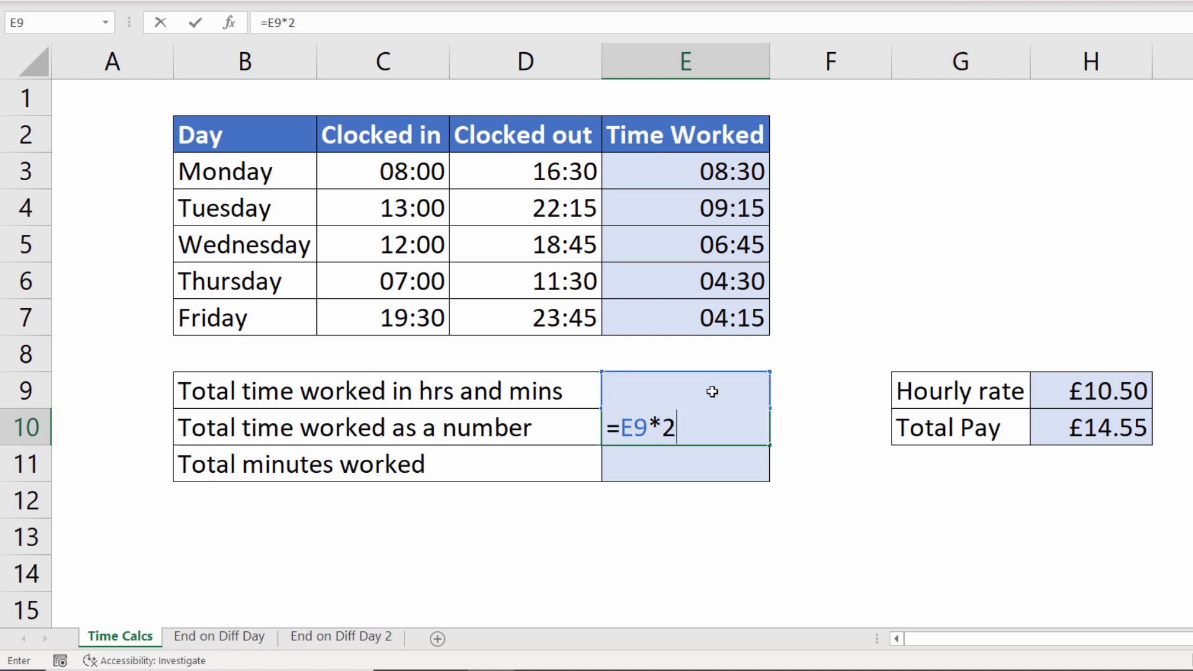
text(4)
key(Return)
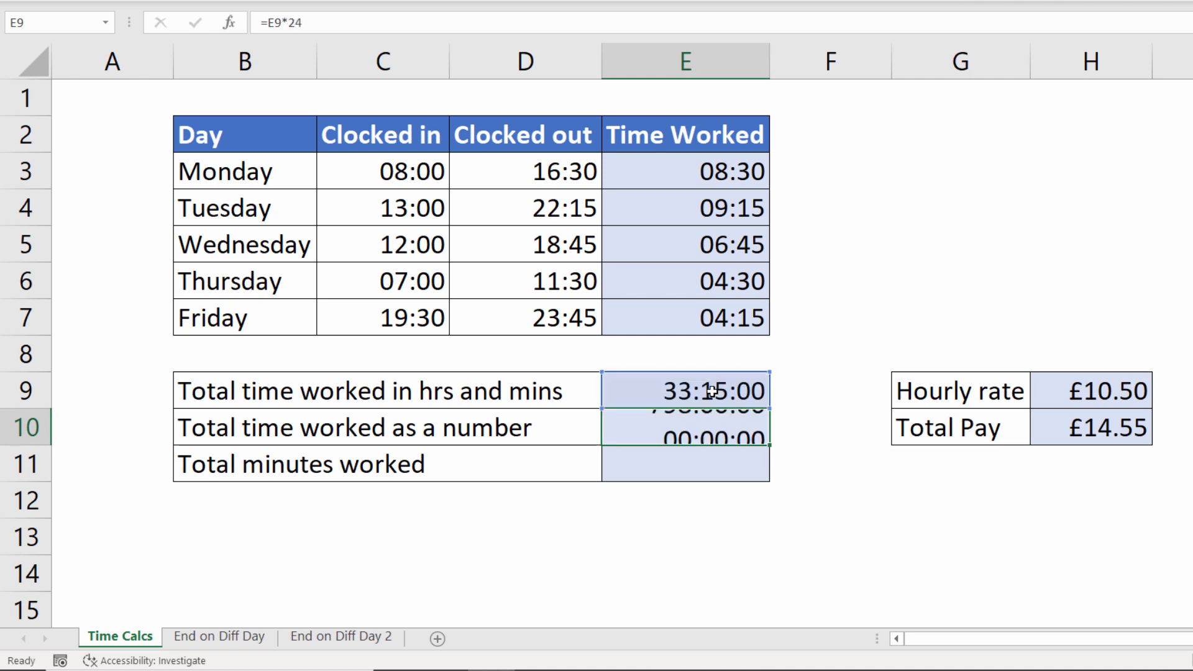
Apply the Number format to the total time worked as a number in E10
click(693, 428)
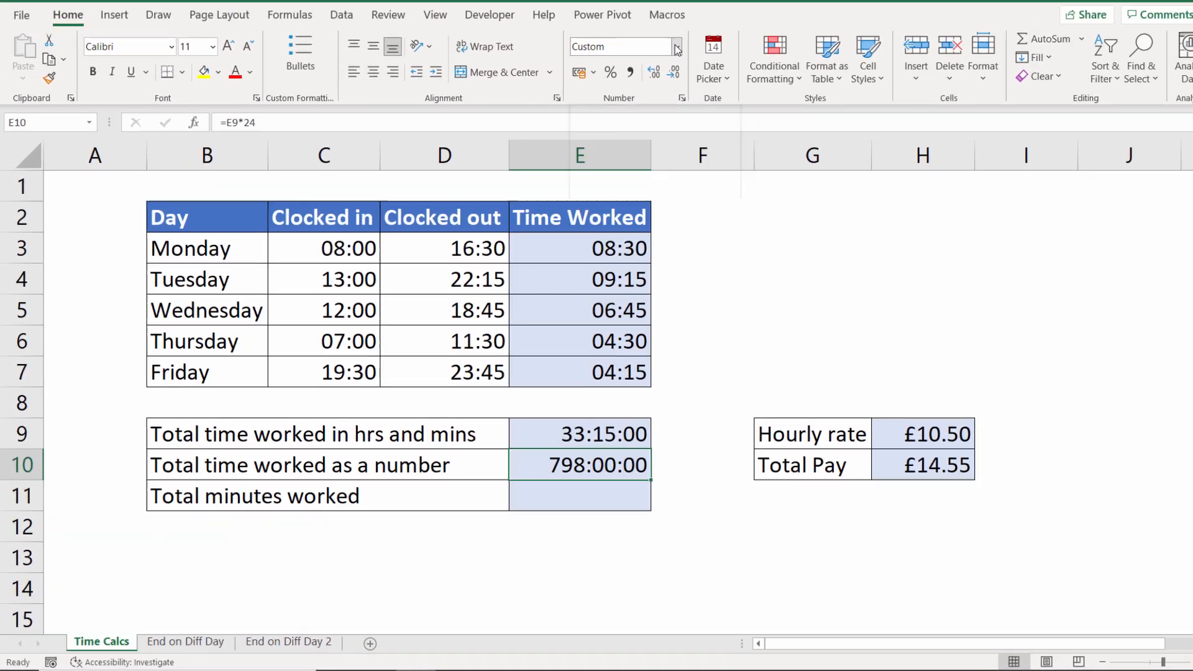
click(677, 47)
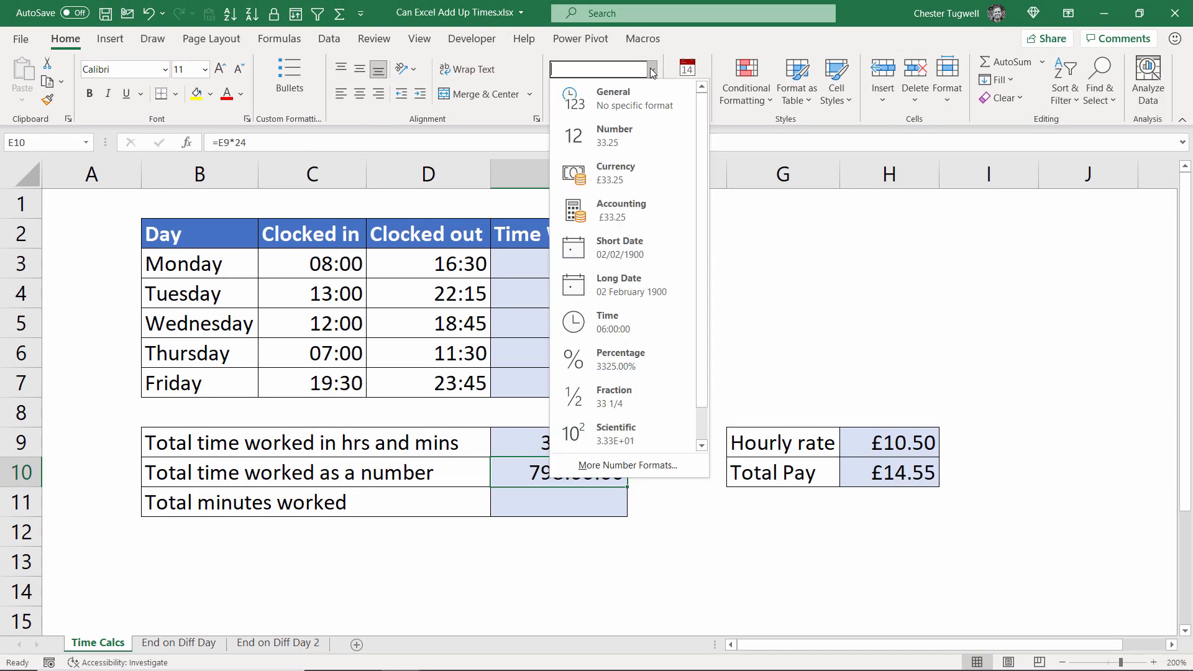
click(621, 130)
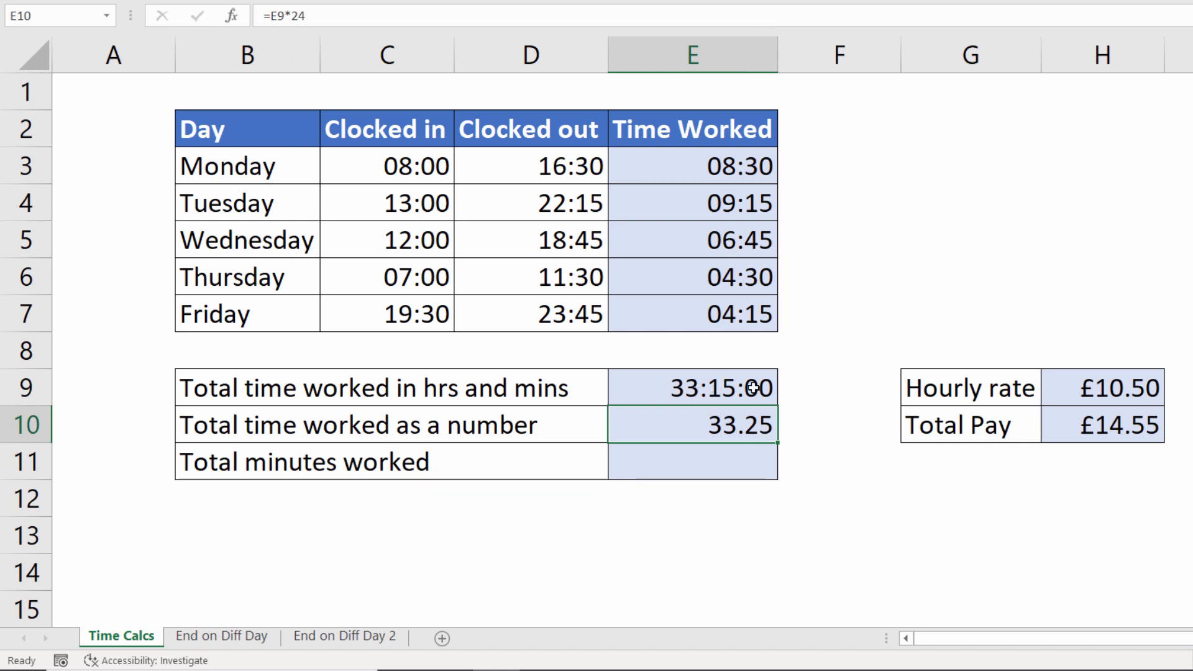
Replace the total pay formula in H10 with =H9*E10, multiplying the hourly rate by the numeric hours
click(1128, 423)
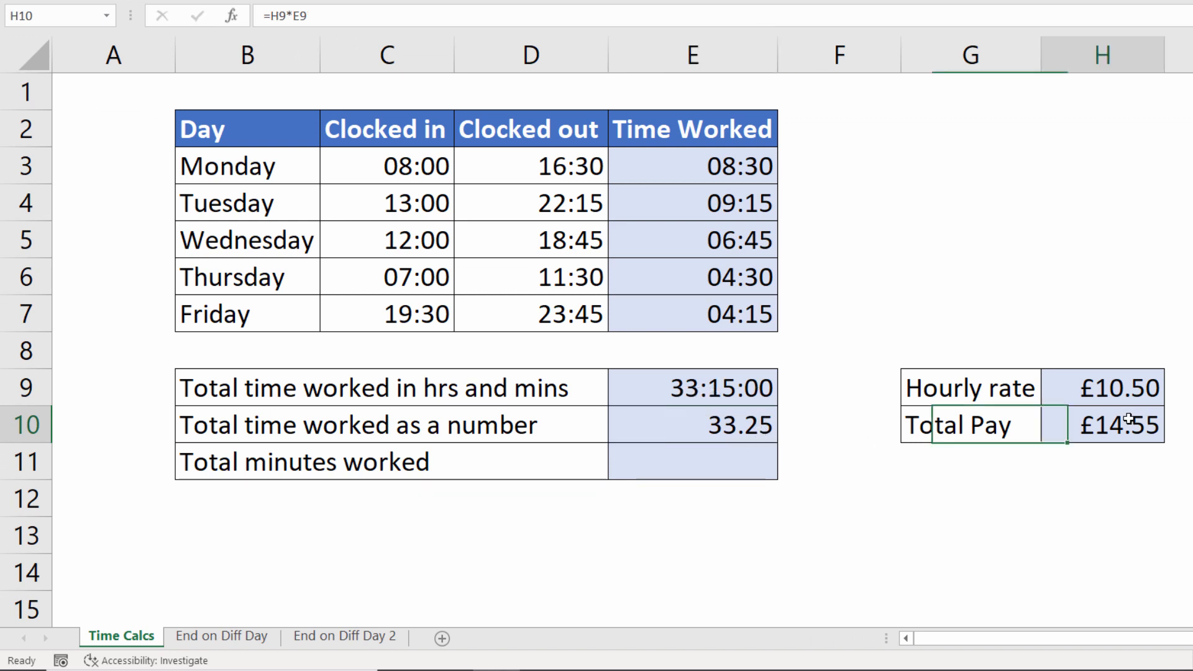
text(=)
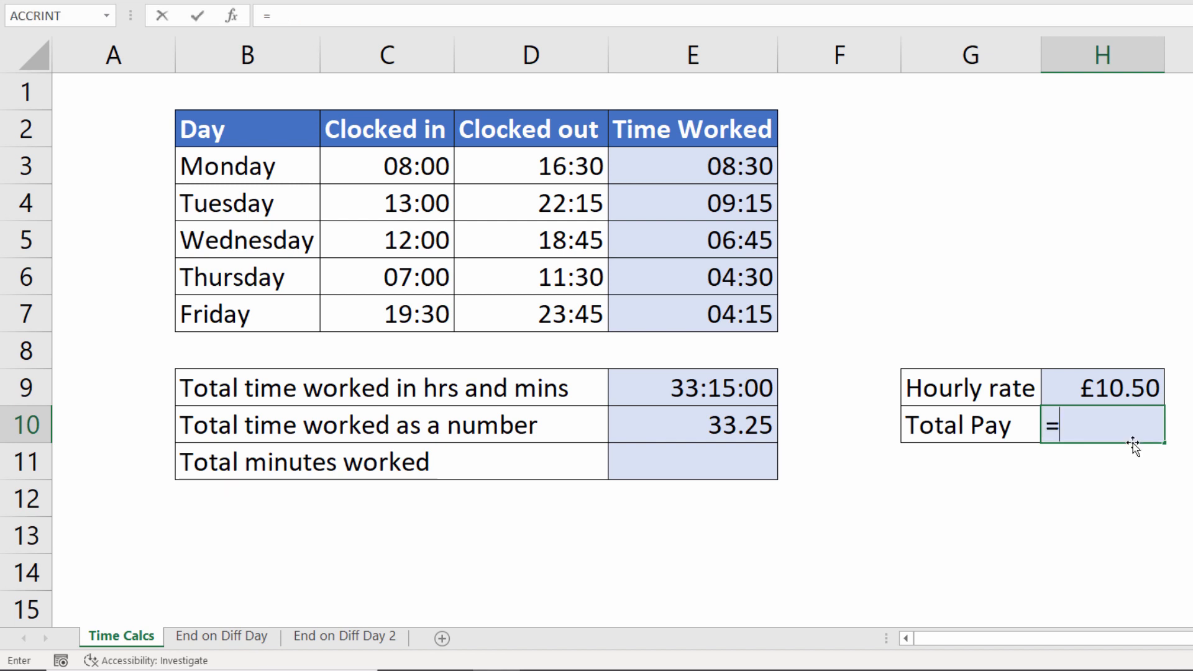
click(1115, 388)
text(*)
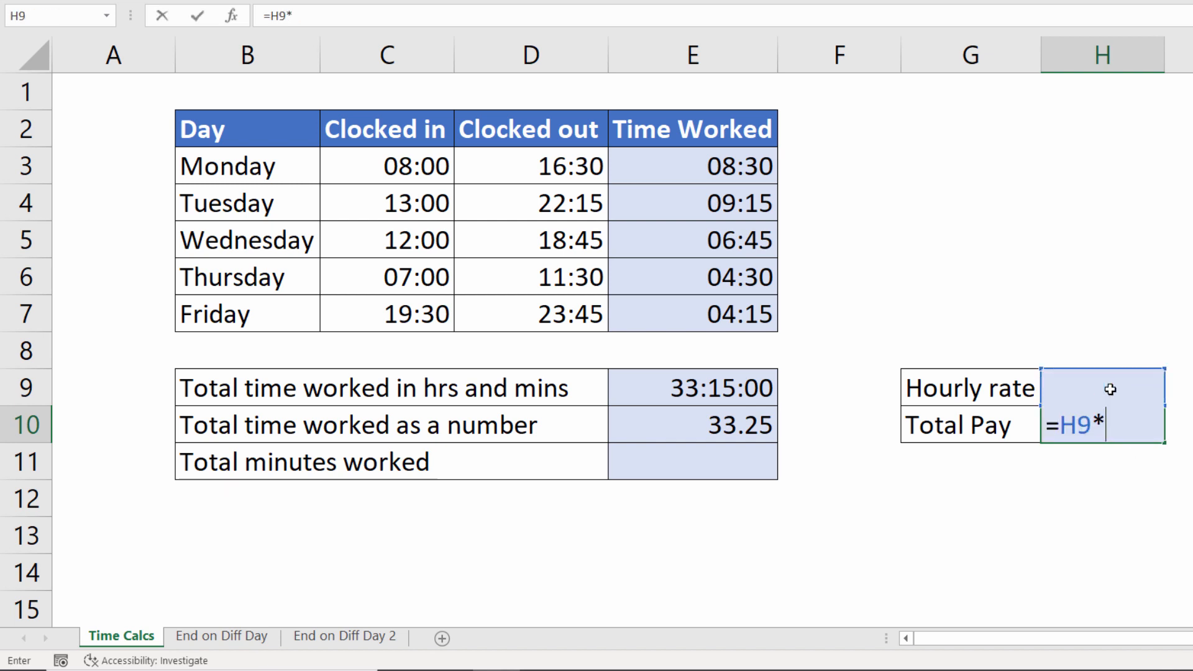
click(734, 427)
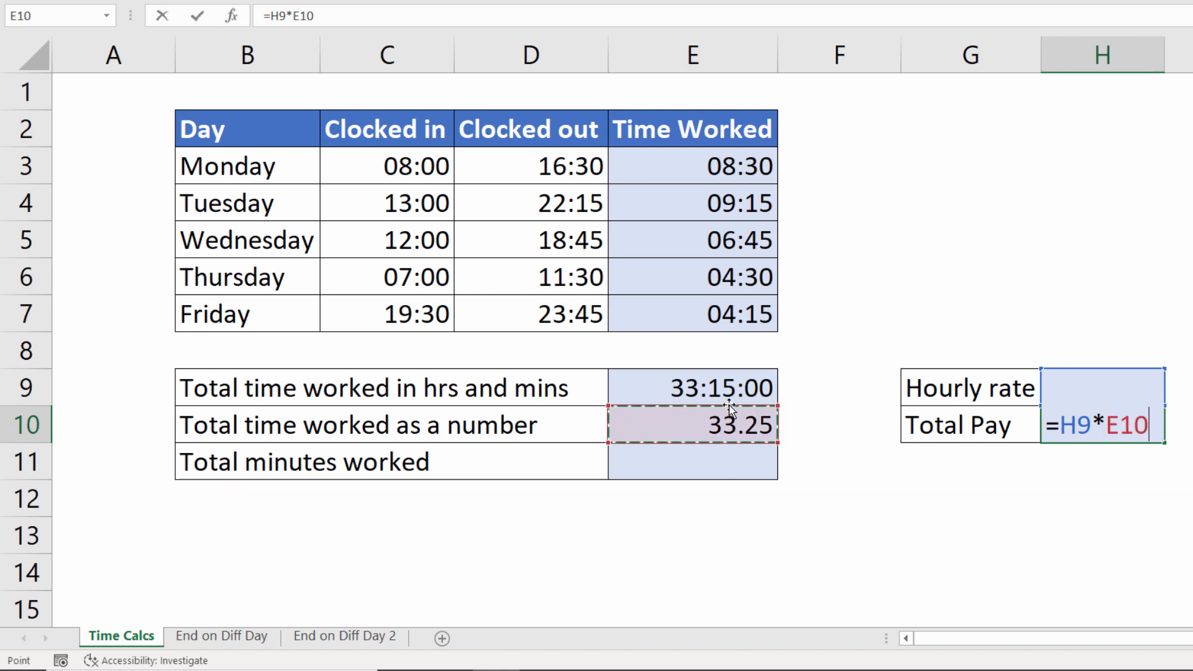
key(Return)
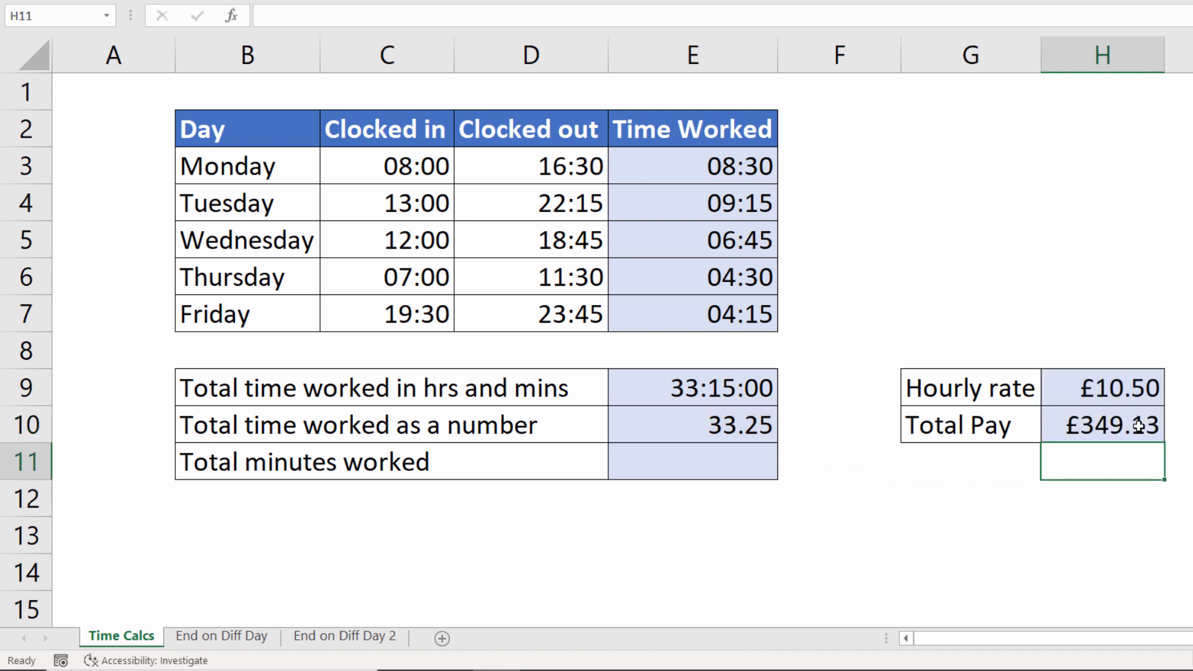
Sum the daily time worked values E3:E7 in E11 for the total minutes worked
click(701, 523)
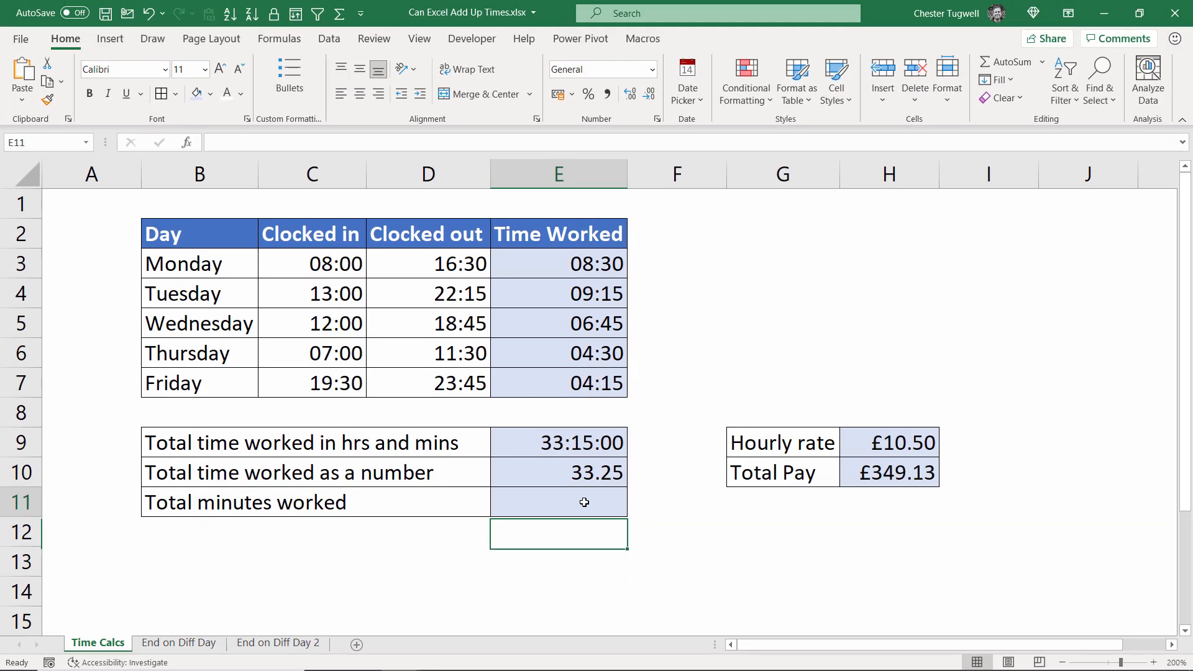
click(723, 461)
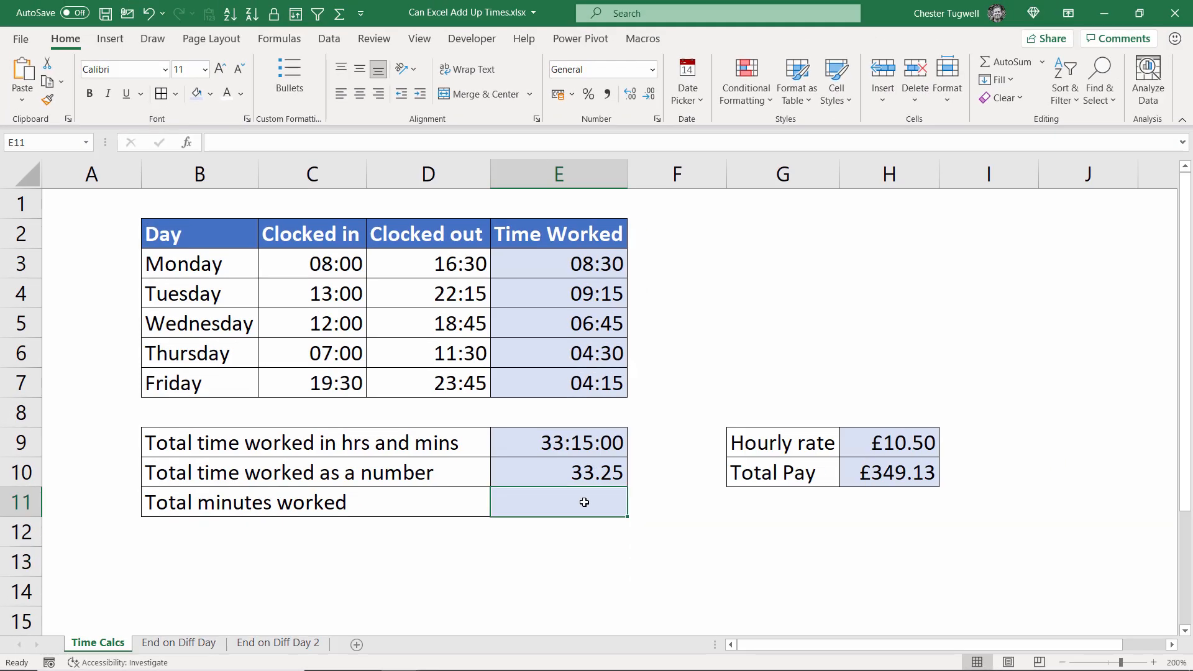
click(1006, 62)
drag(605, 268, 606, 386)
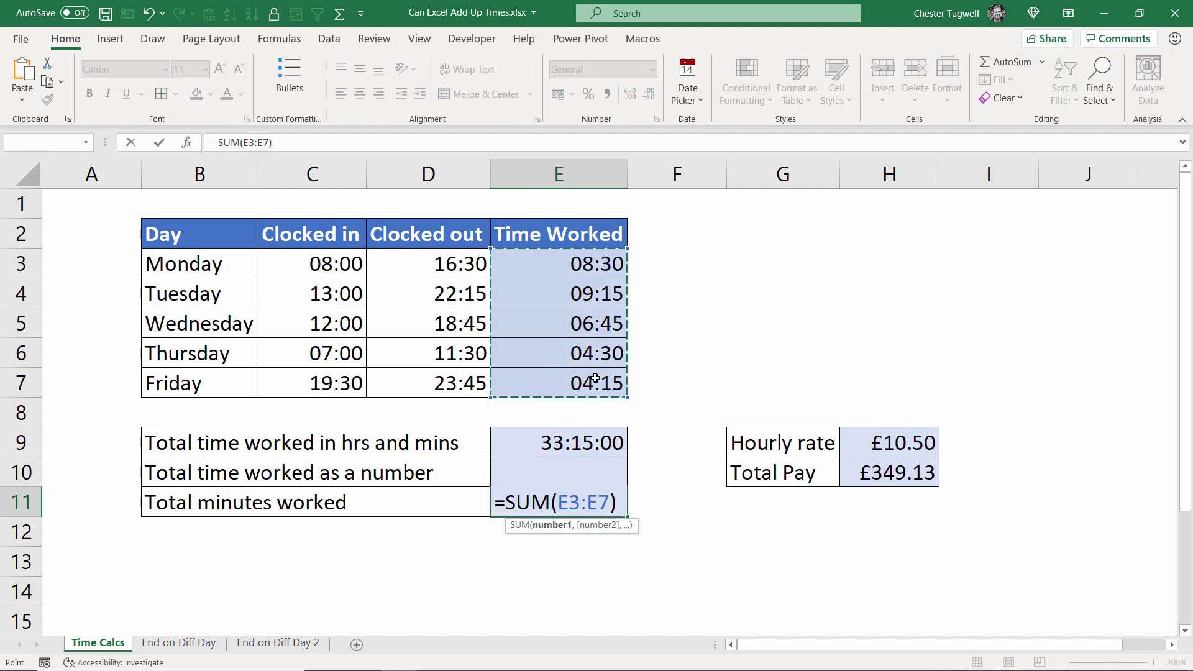
key(Return)
Apply the custom number format [mm] to the total minutes worked in E11
click(597, 502)
right_click(609, 503)
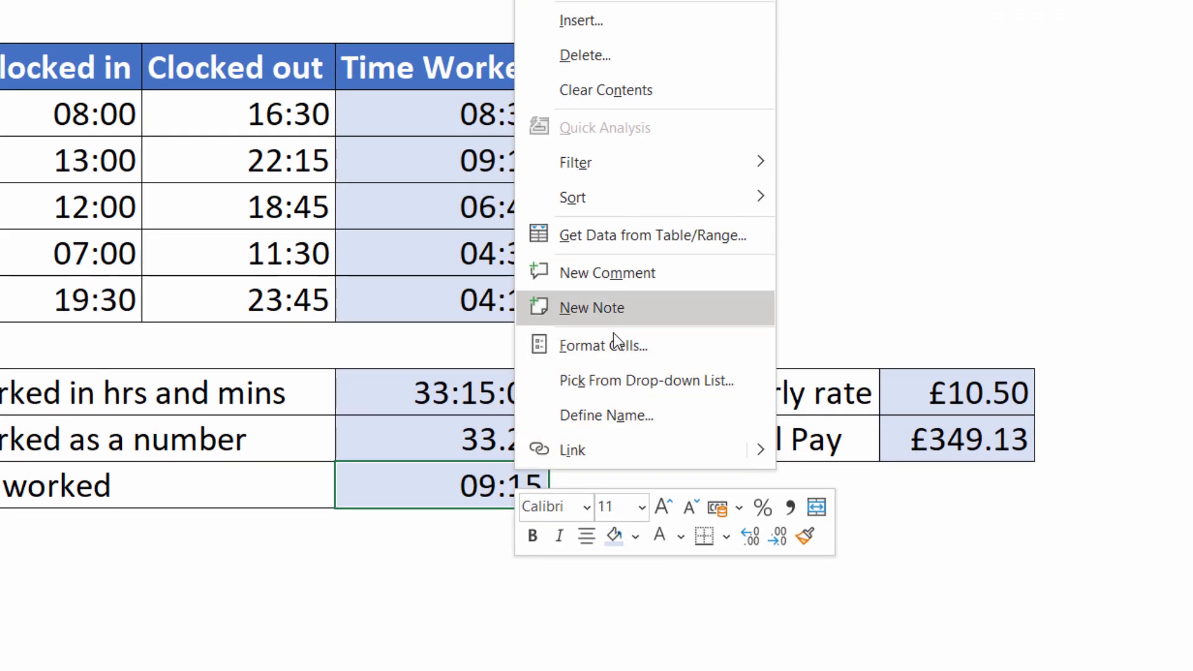
click(613, 335)
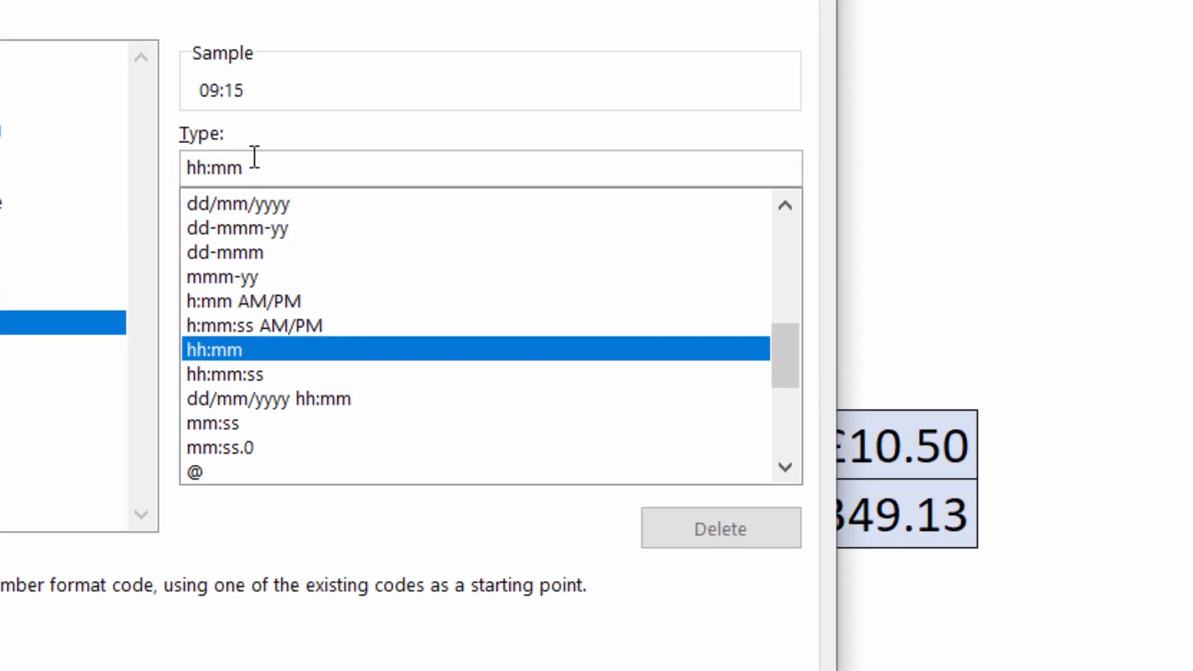
drag(546, 200, 456, 197)
key(BackSpace)
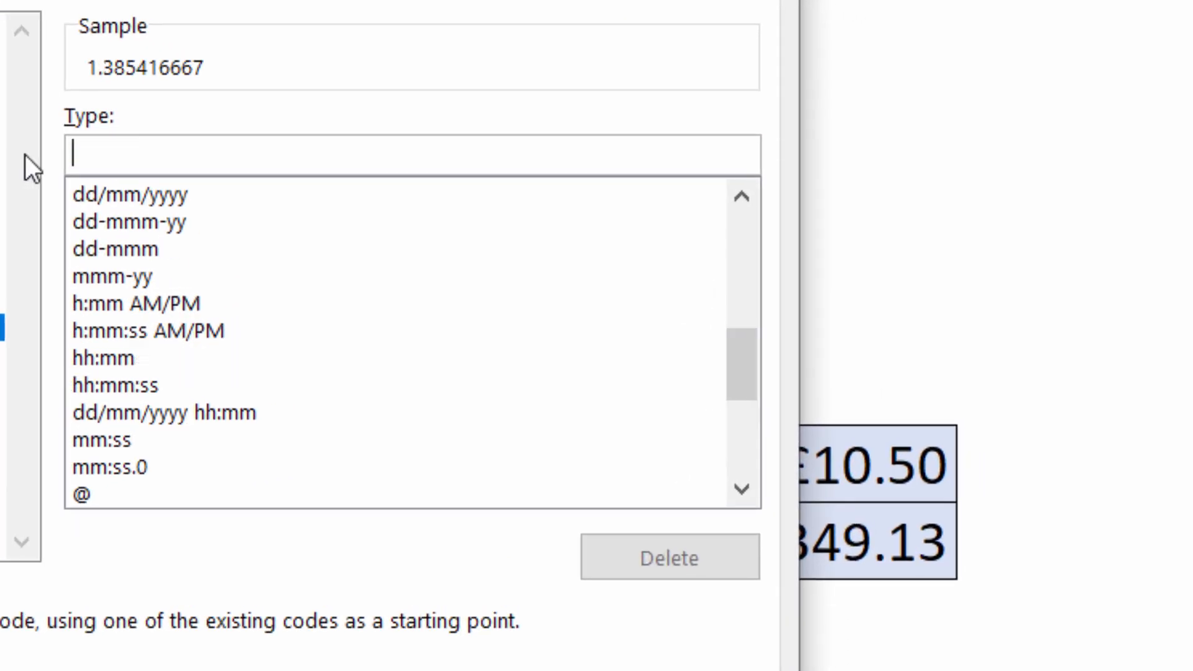
text([mm])
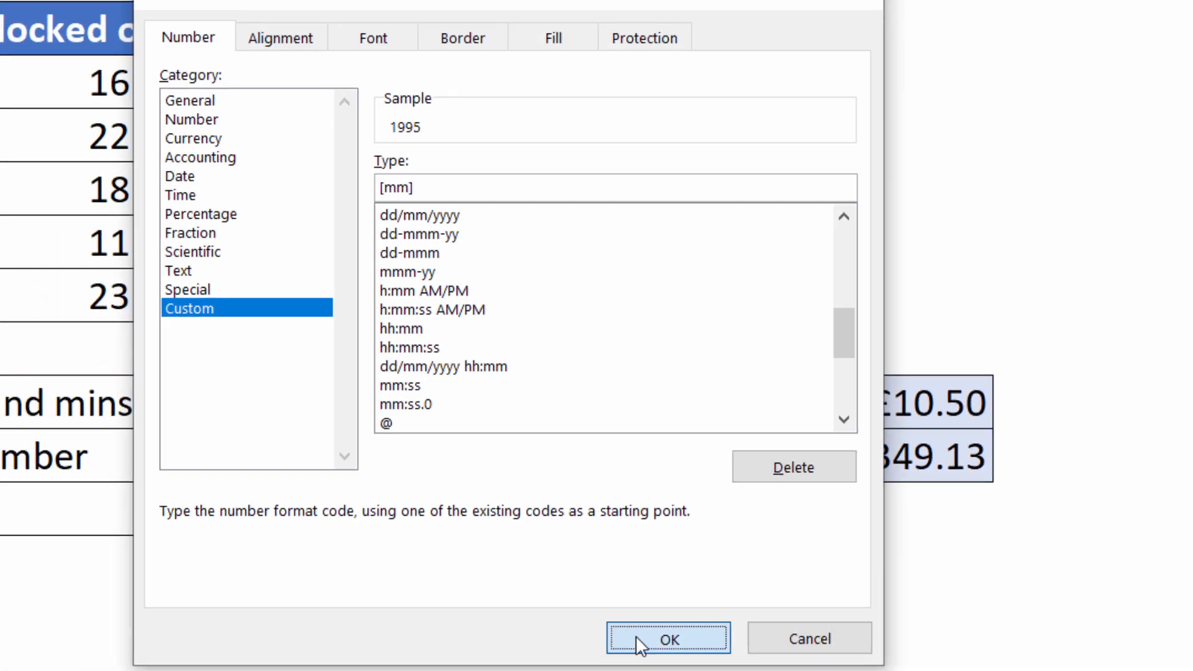
click(587, 670)
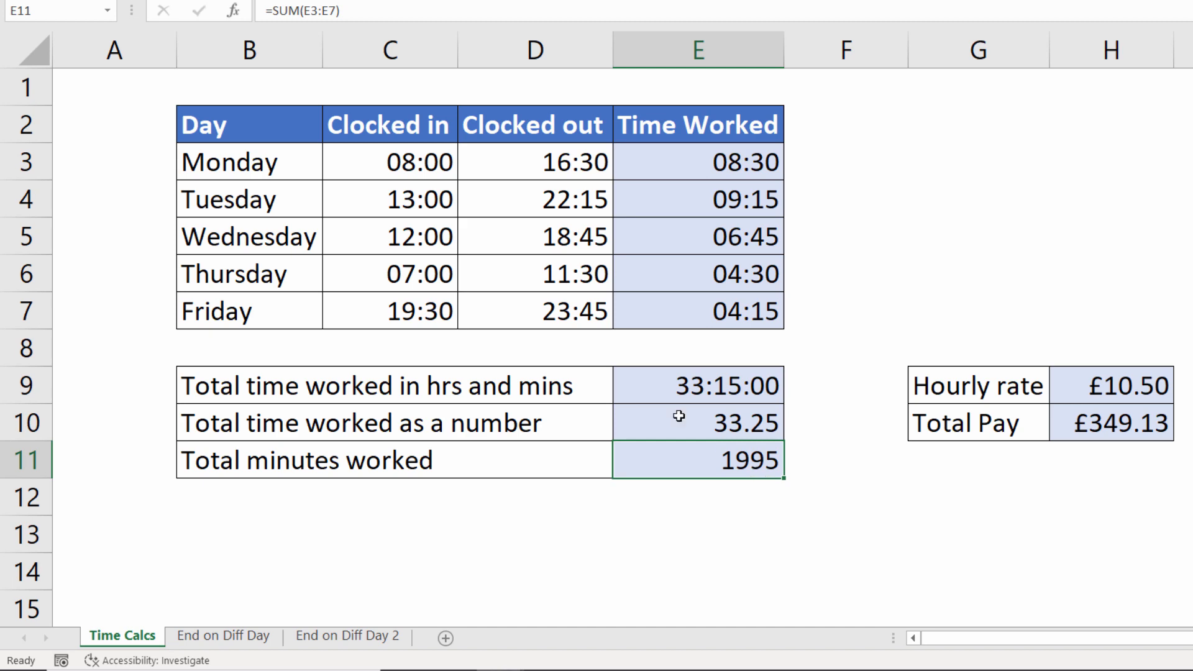
On the End on Diff Day sheet, change Friday's time worked formula in E7 to =D7-C7+1
click(226, 635)
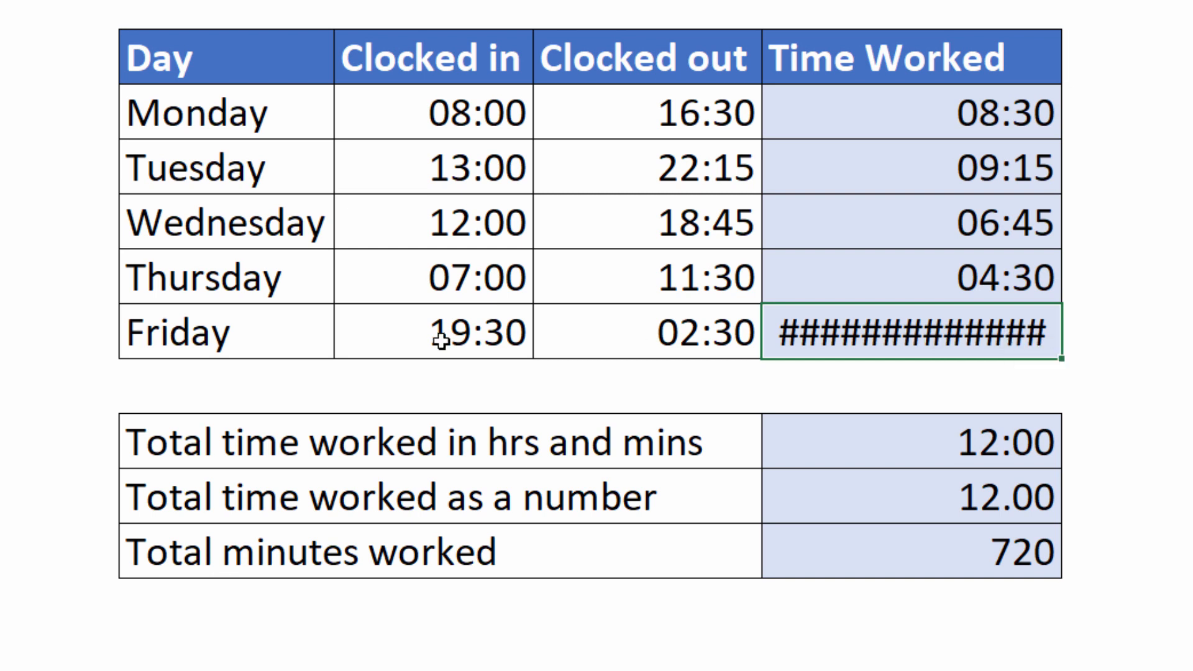
mouse_move(960, 336)
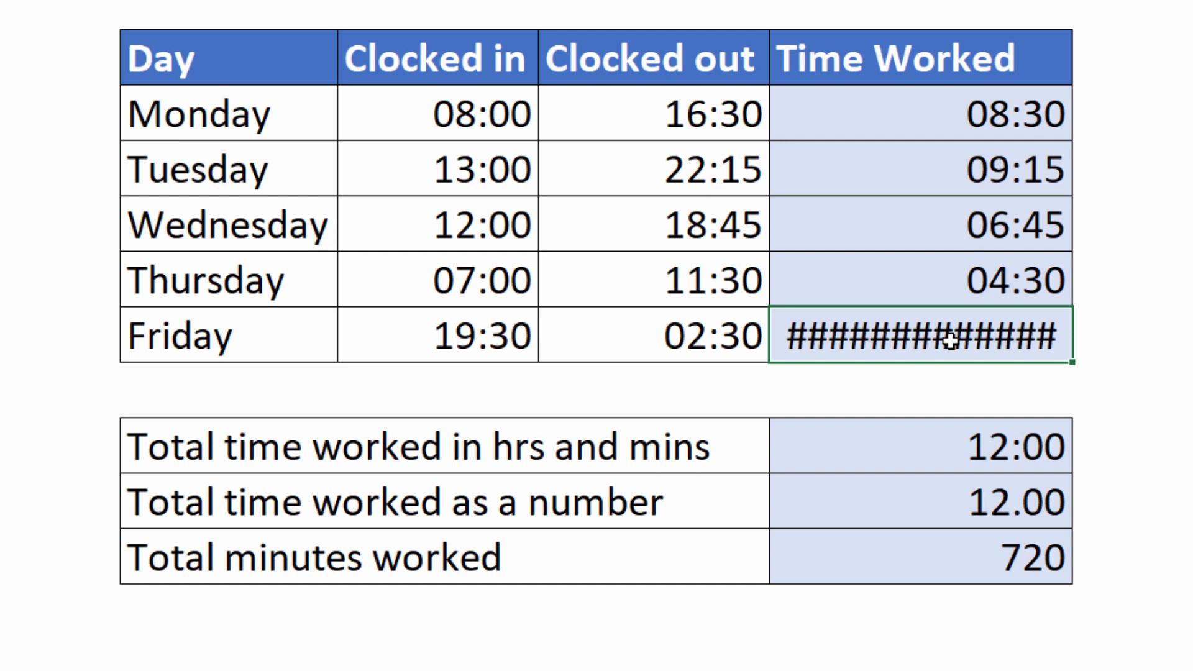
double_click(1008, 343)
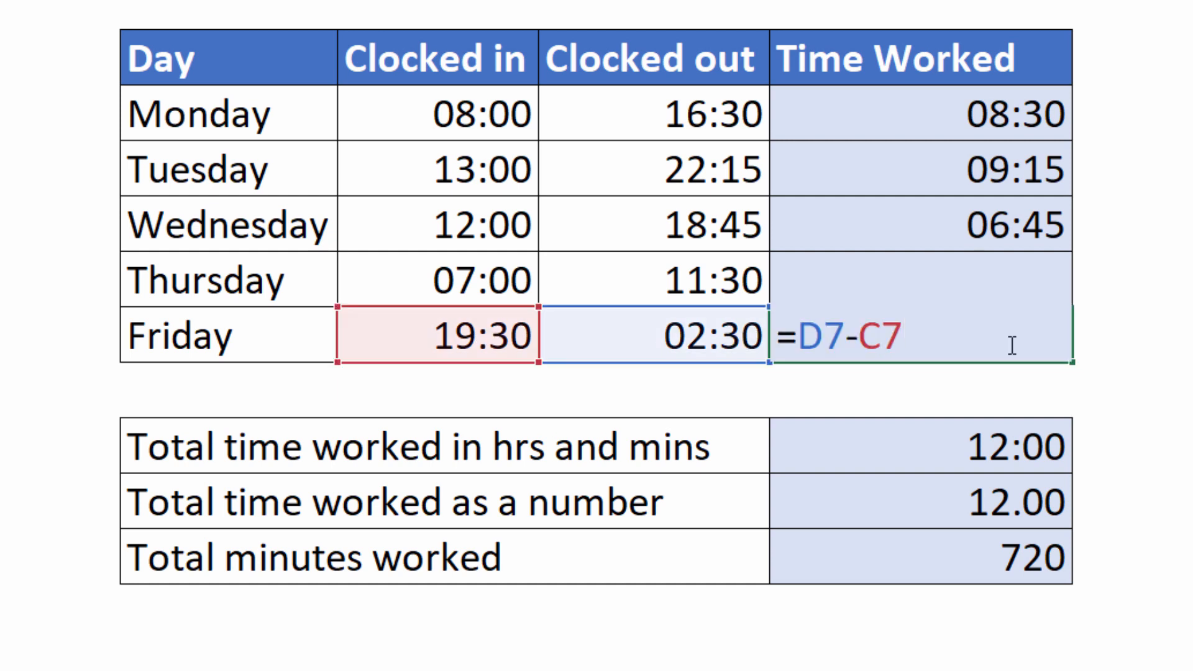
text(+1)
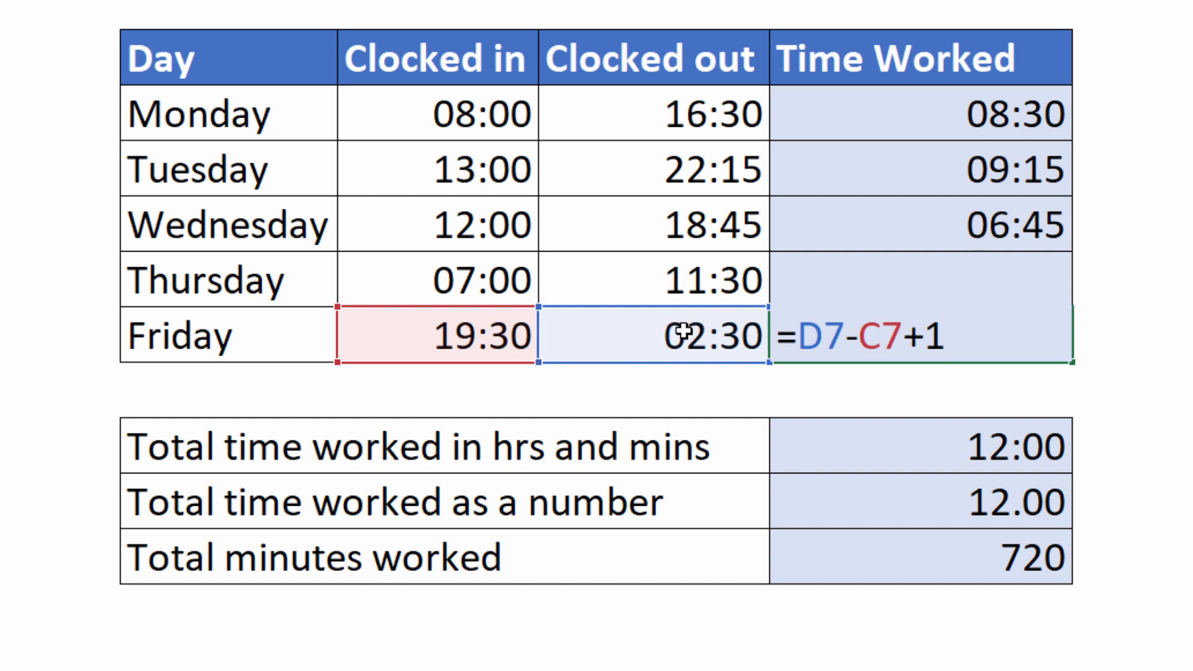
key(Return)
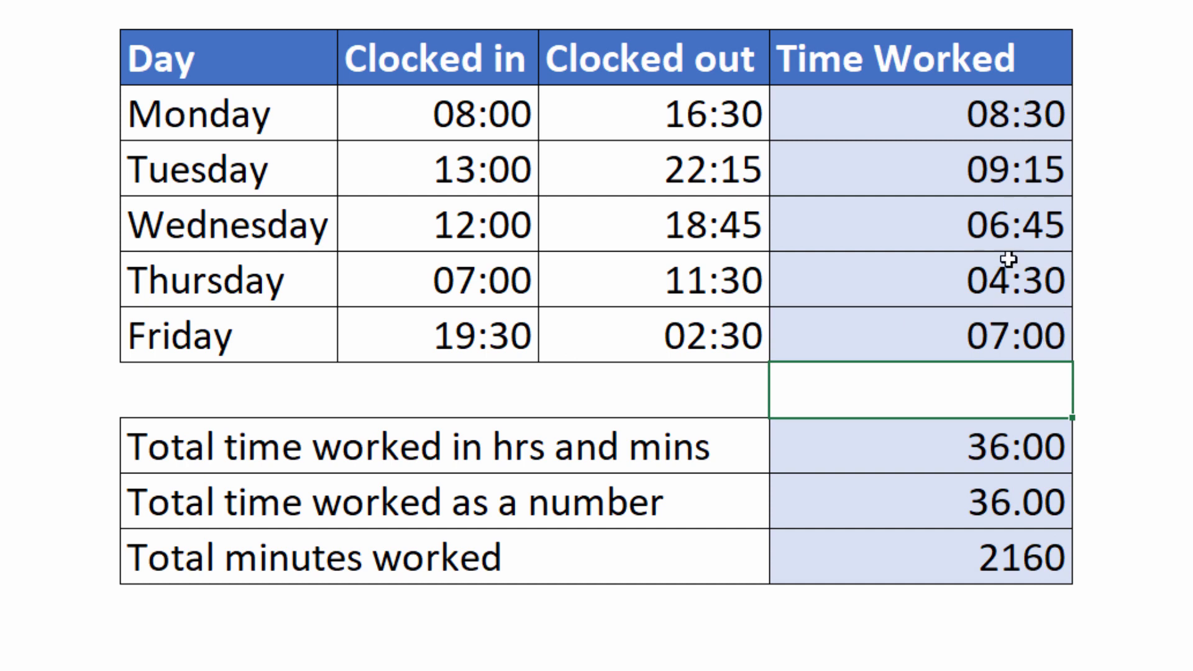
Wrap Monday's time worked formula in E3 in an IF that tests D3>C3 and returns D3-C3 when true
double_click(1015, 116)
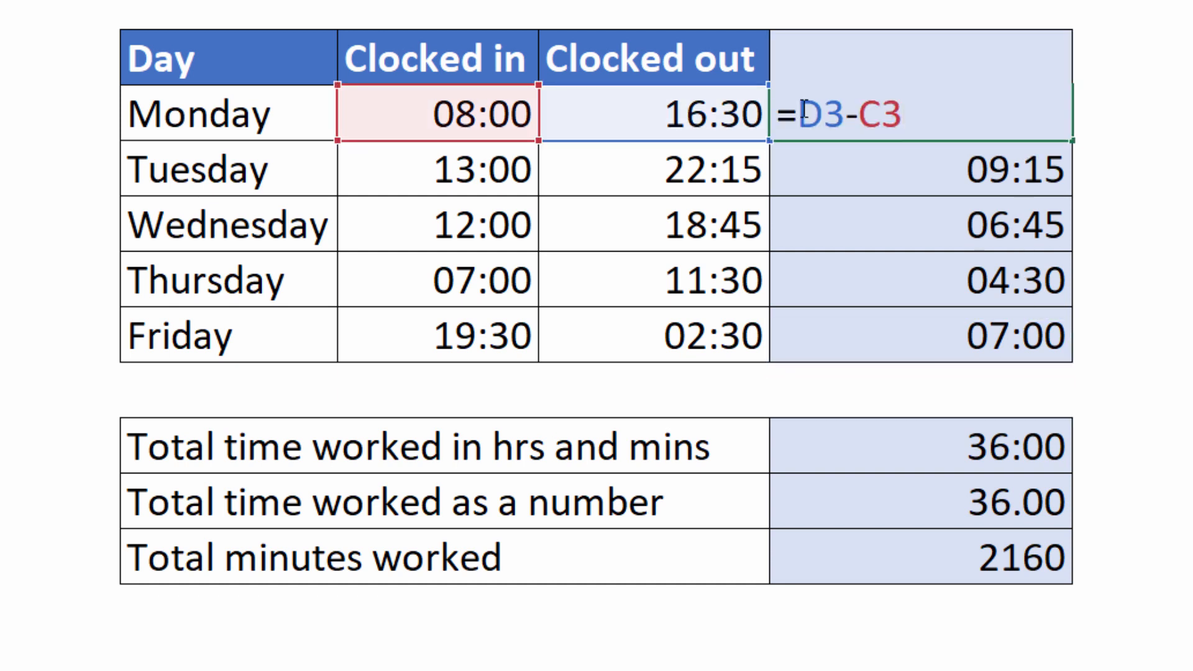
text(IF()
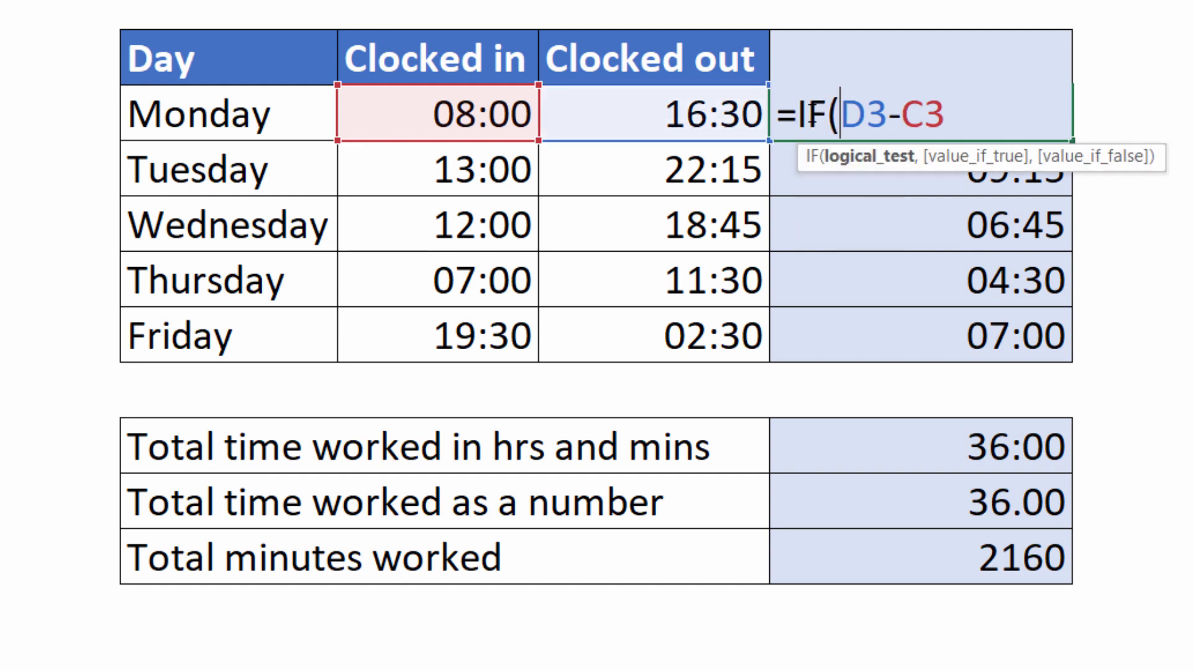
click(677, 114)
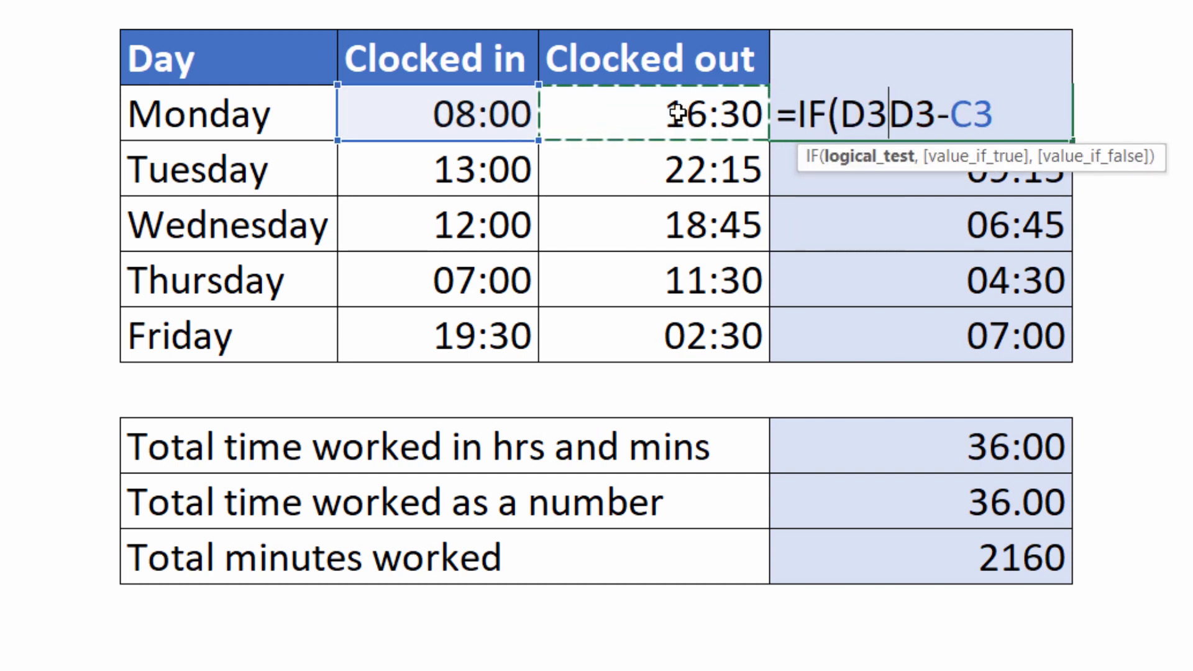
text(>)
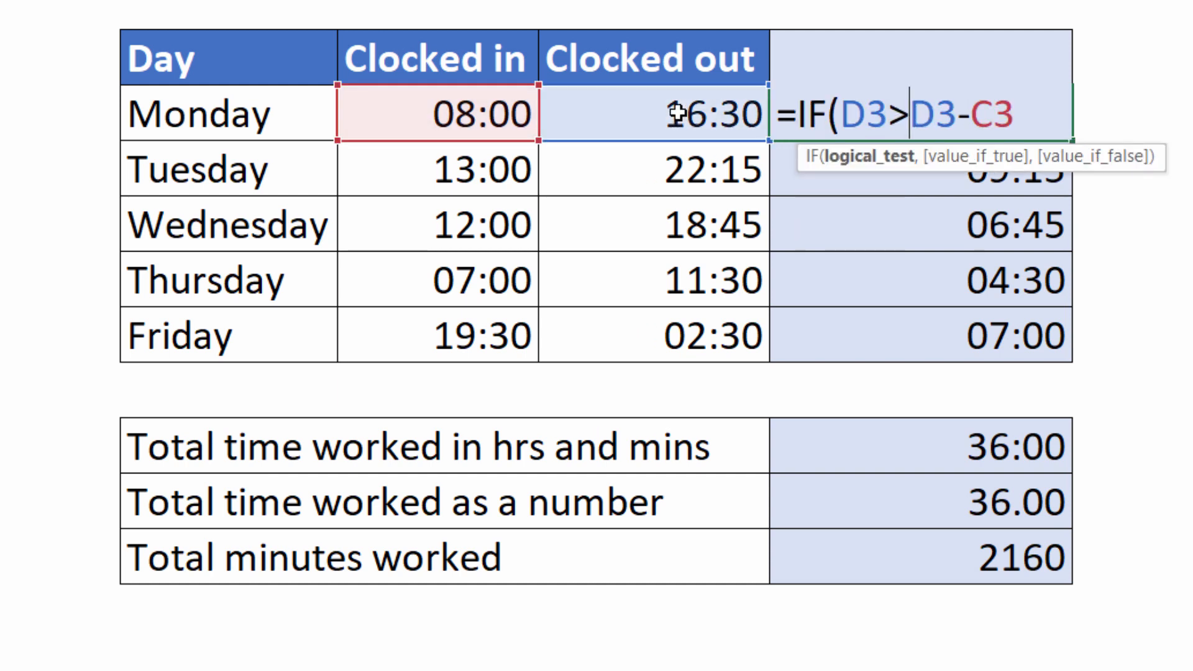
click(505, 109)
text(,)
key(shift+Right)
key(shift+Right)
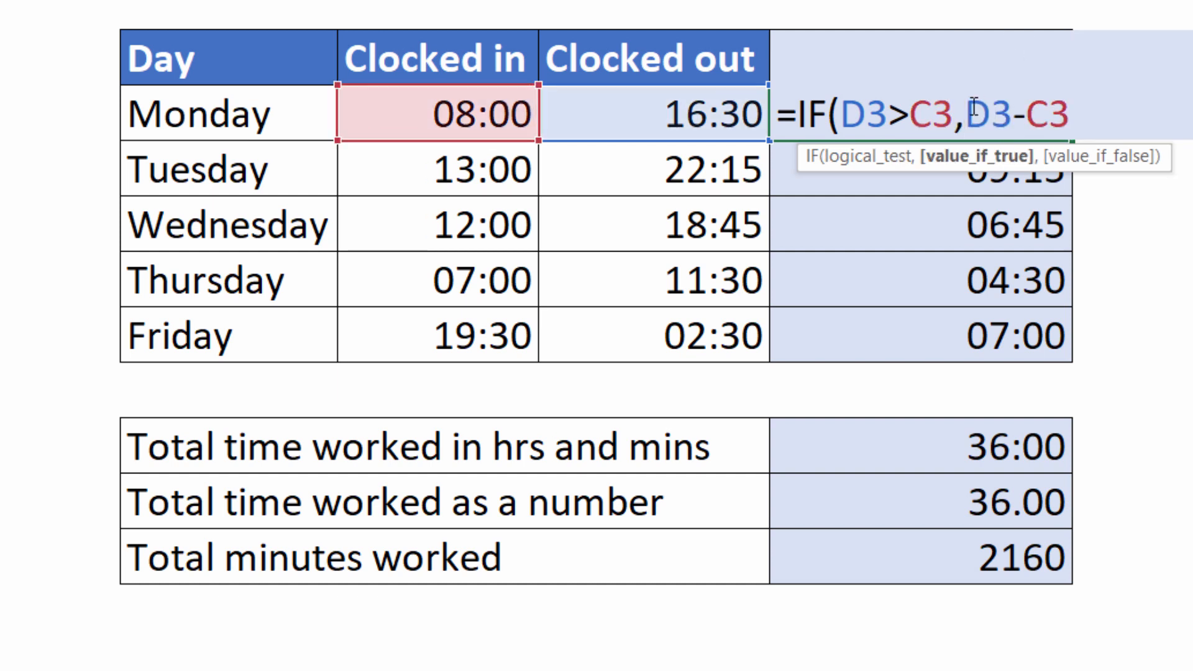
key(shift+Right)
key(shift+Right)
key(shift+Right)
click(1079, 105)
text(,)
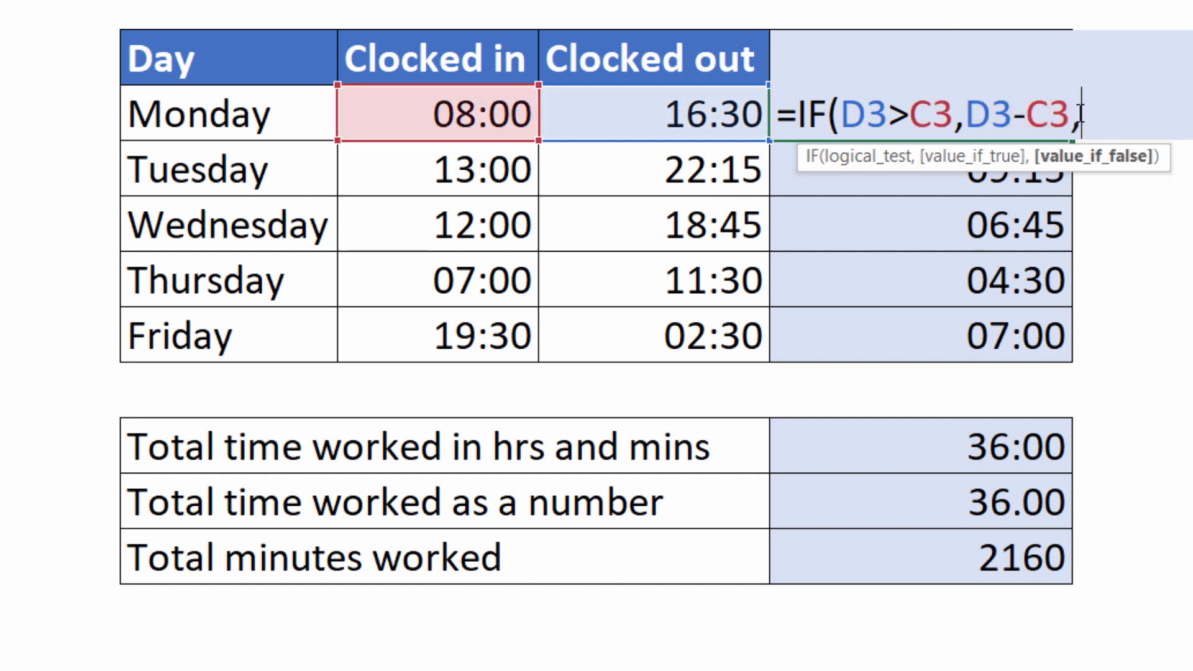
Complete Monday's IF formula with D3-C3+1 as the false result and fill it down through Friday's time worked cell
click(641, 127)
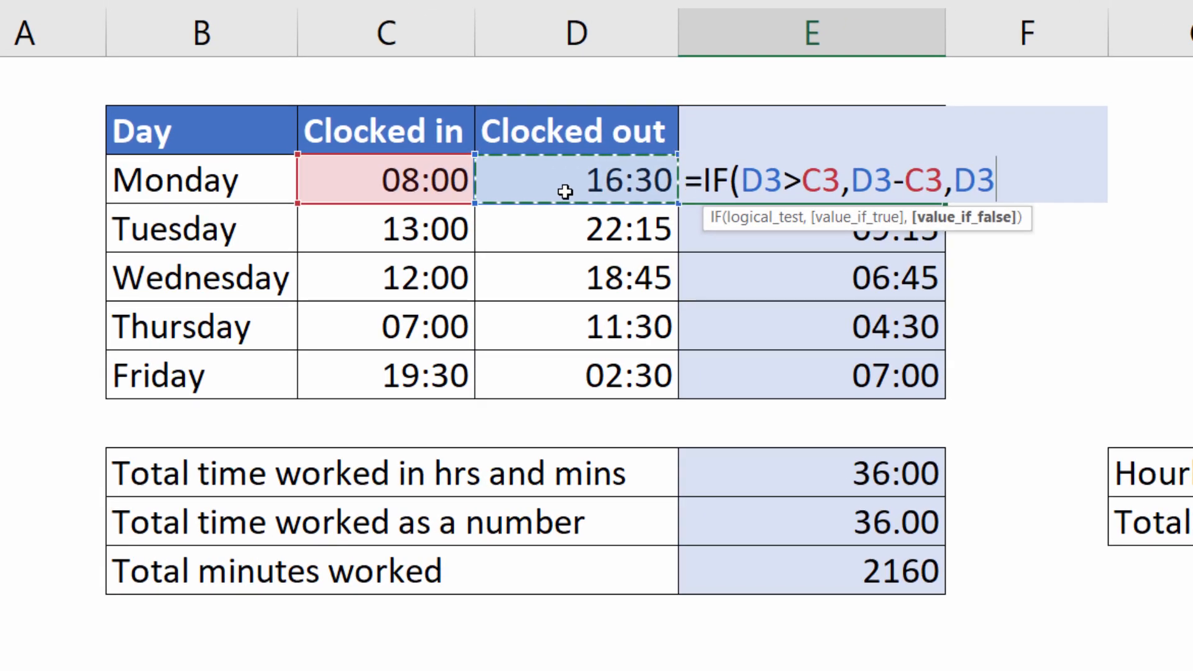
text(-)
click(405, 179)
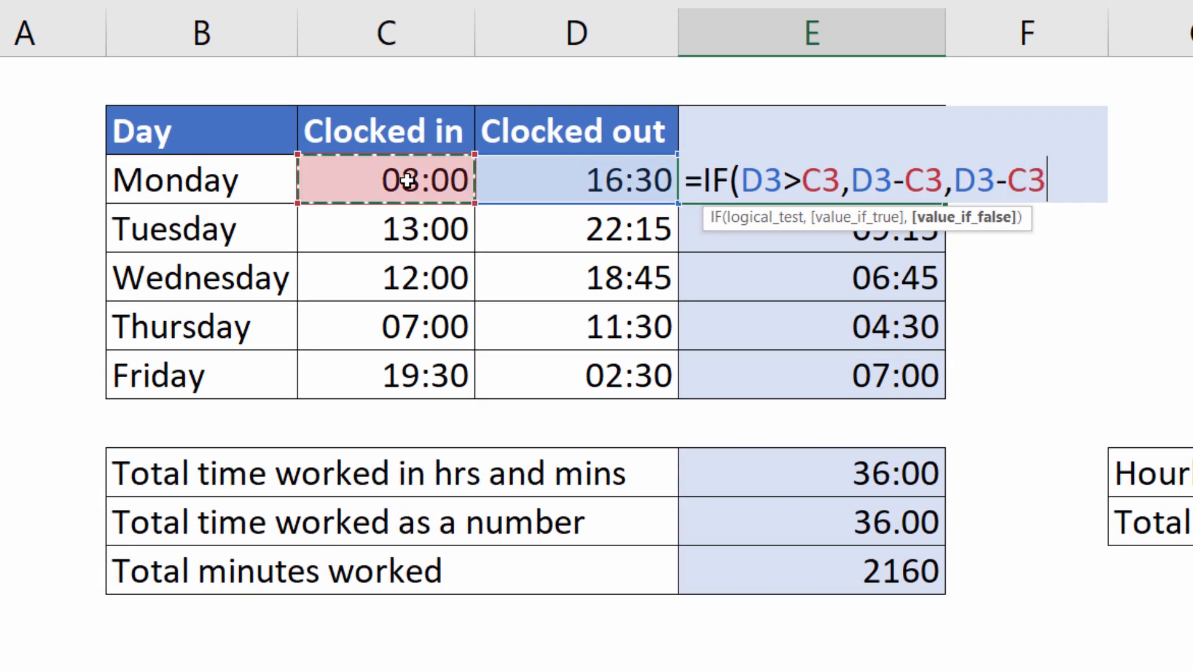
text(+1)
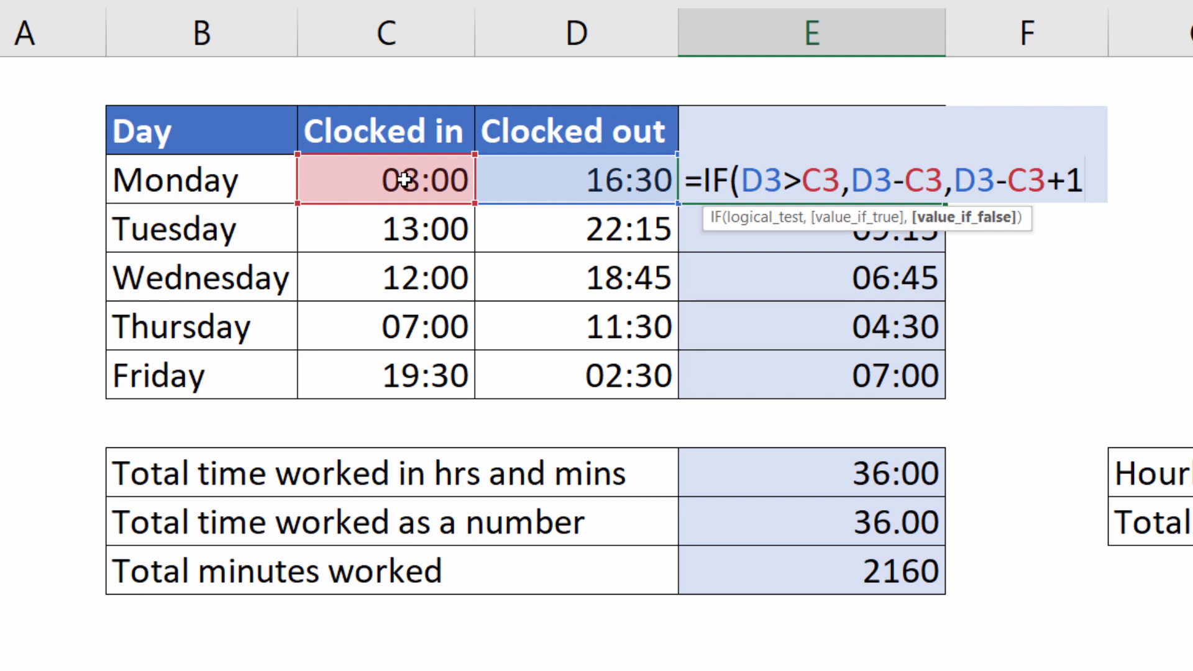
text())
key(Return)
click(906, 173)
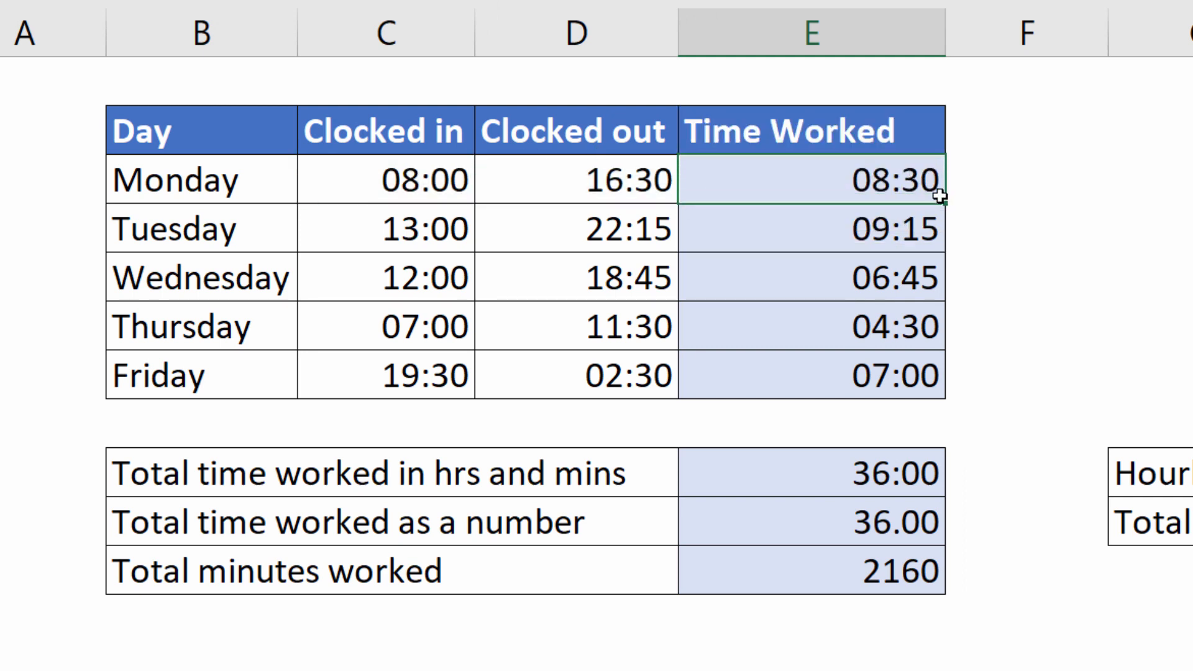
double_click(945, 200)
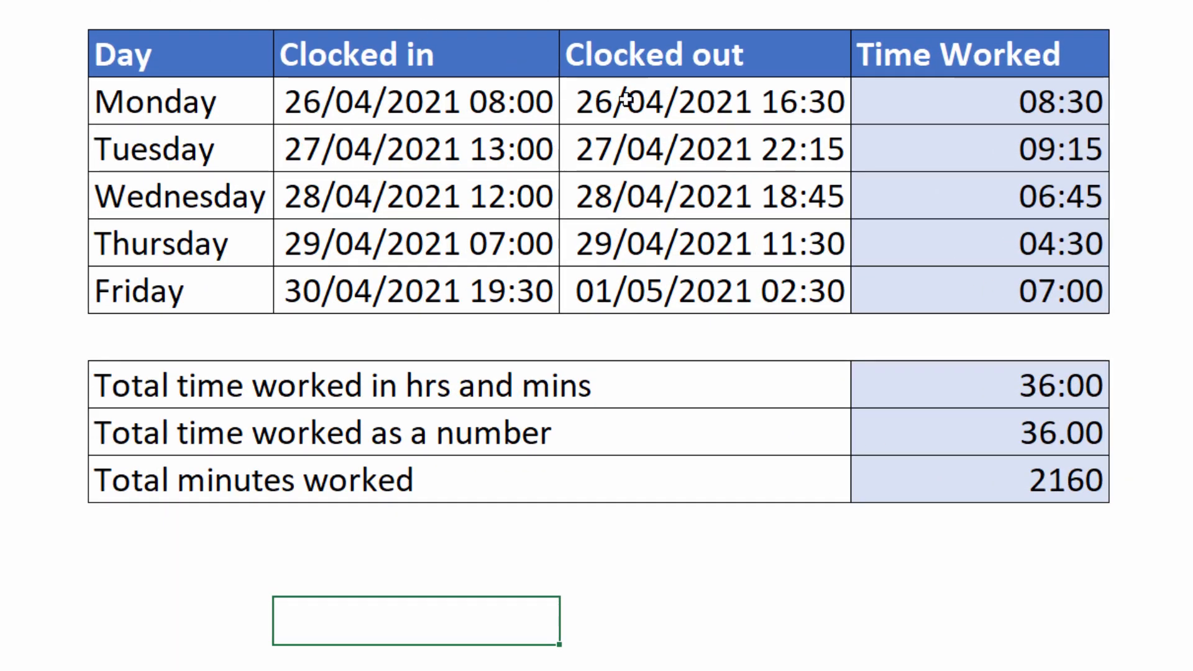
On the timesheet with full dates, inspect the date and time parts of Monday's clock-in and Friday's time worked formula
click(415, 101)
double_click(412, 108)
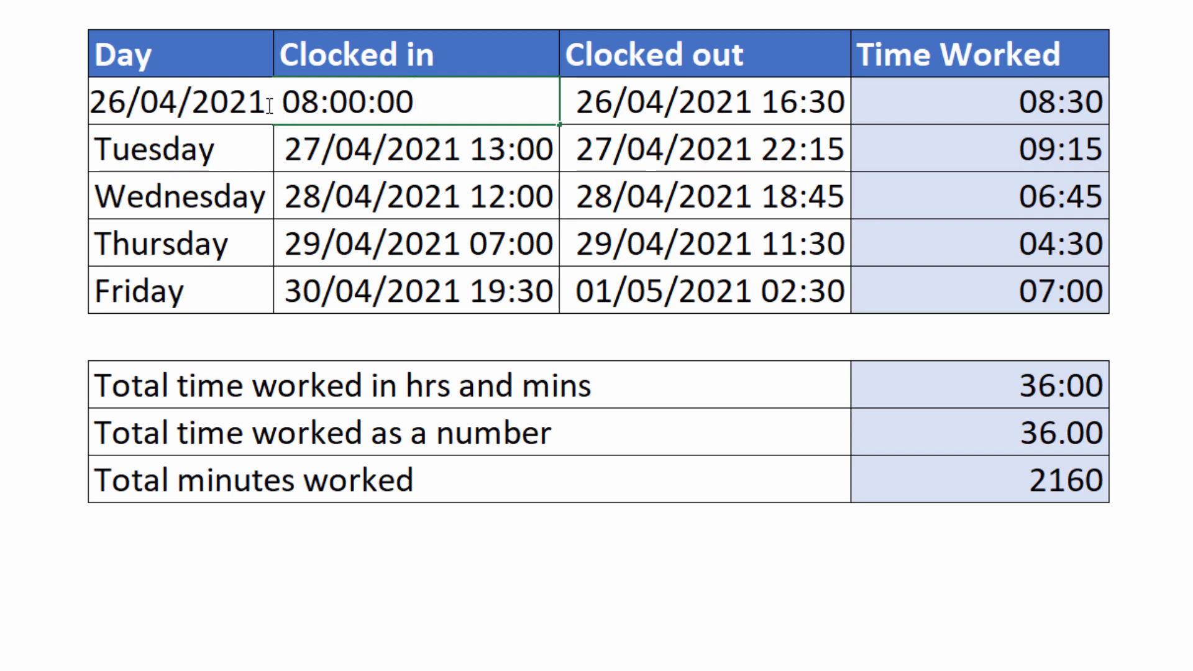
drag(266, 102, 90, 102)
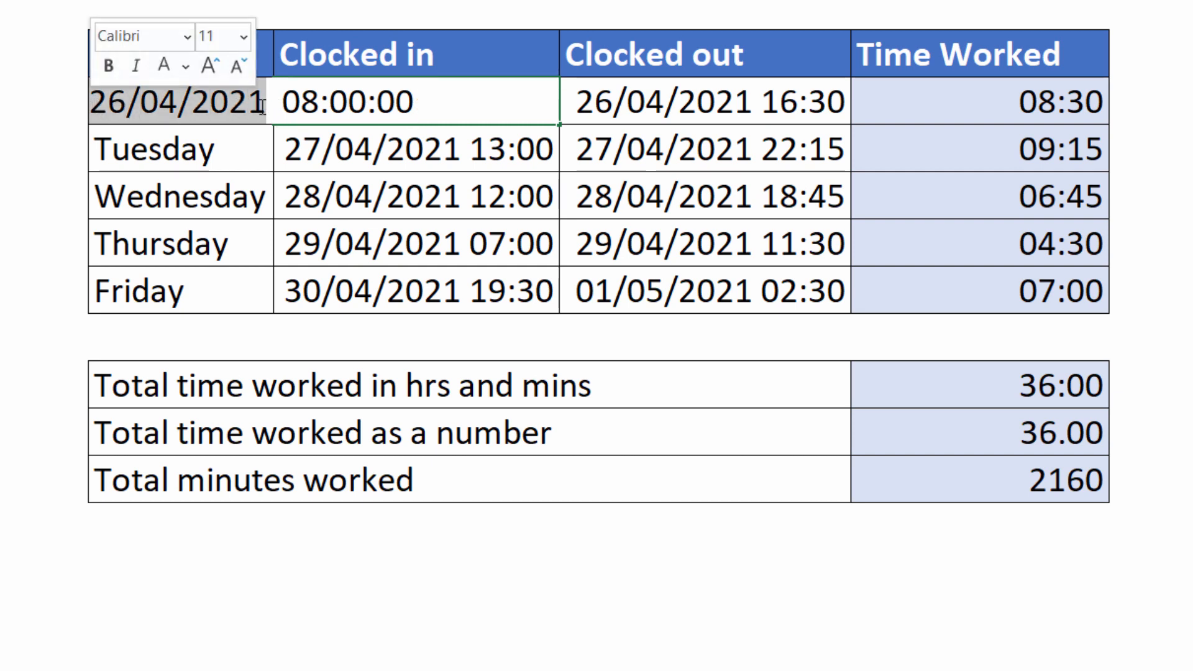
drag(283, 103, 439, 96)
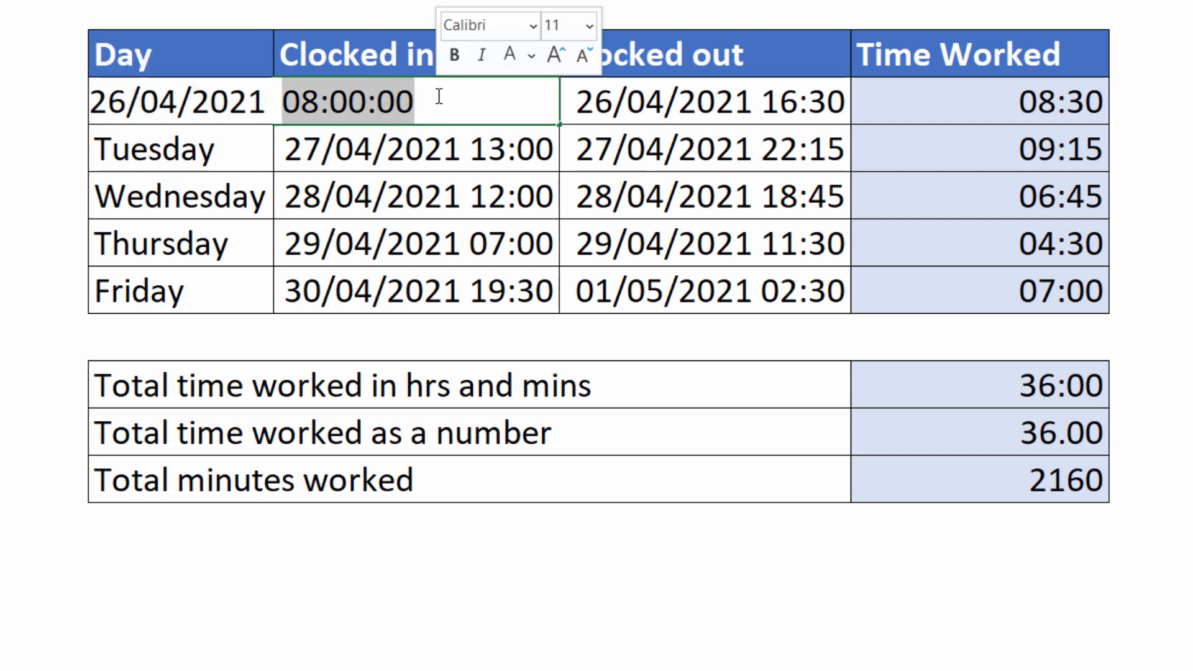
key(Return)
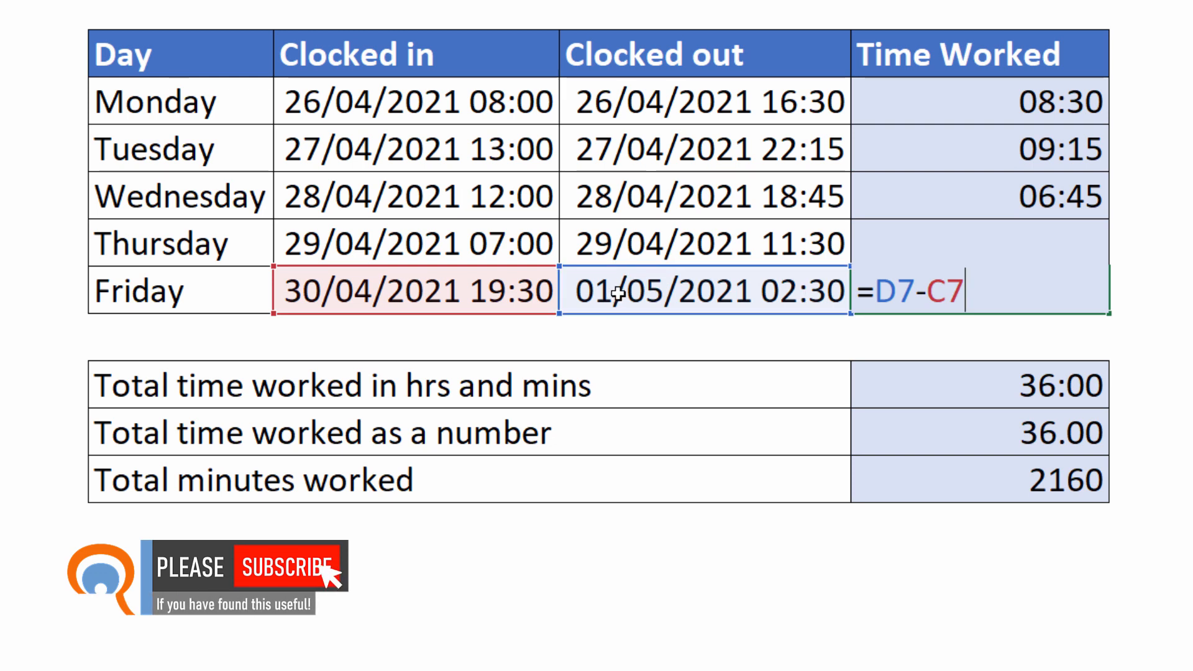
key(Return)
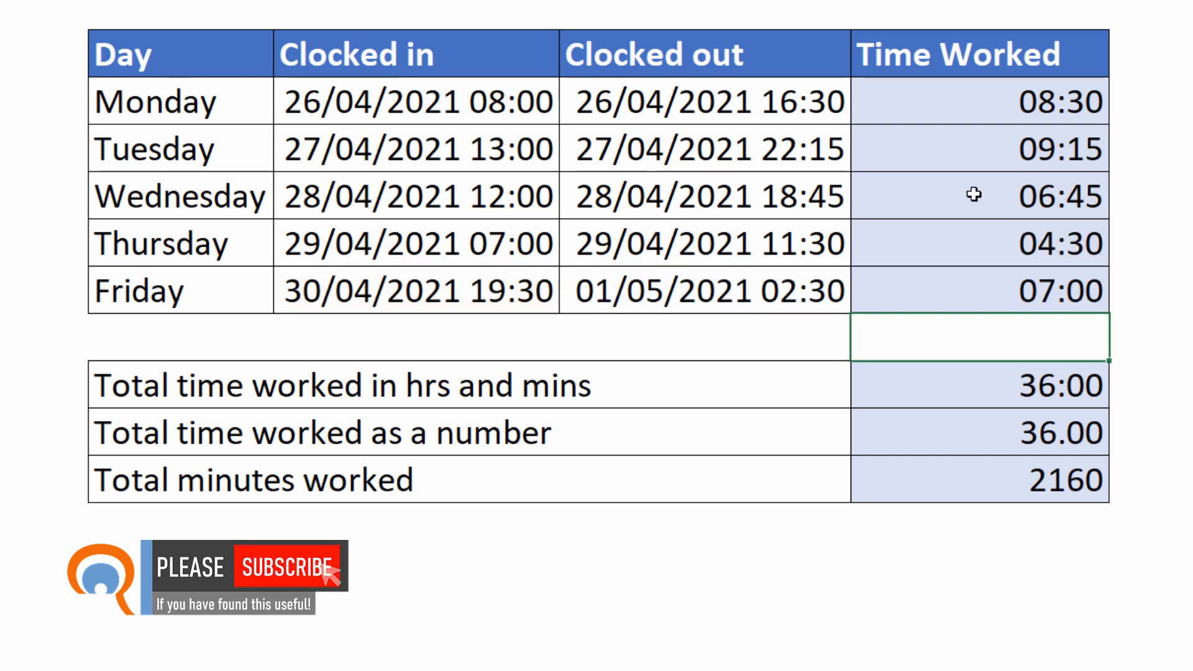